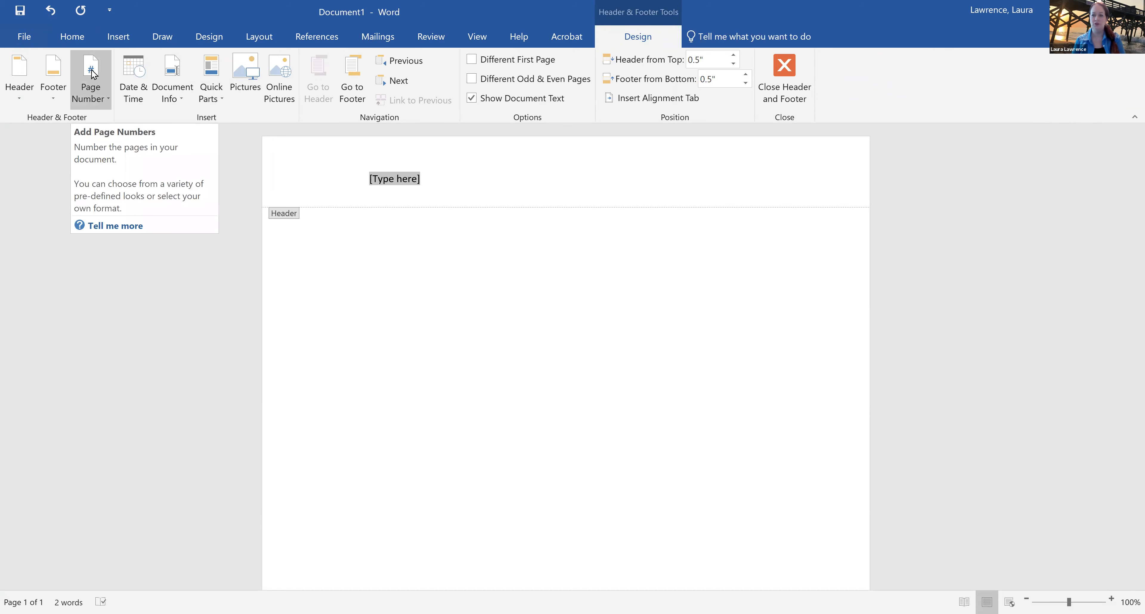
Insert a Plain Number 1 page number at the top of the page and write "Lastname " in front of it
left_click(91, 91)
mouse_move(108, 127)
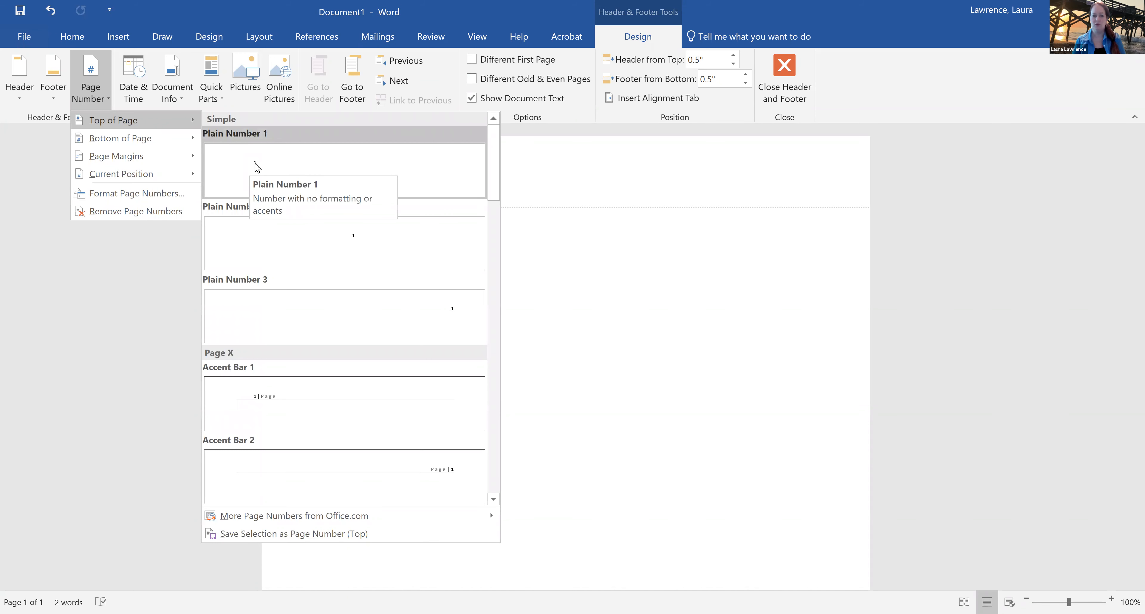
left_click(324, 166)
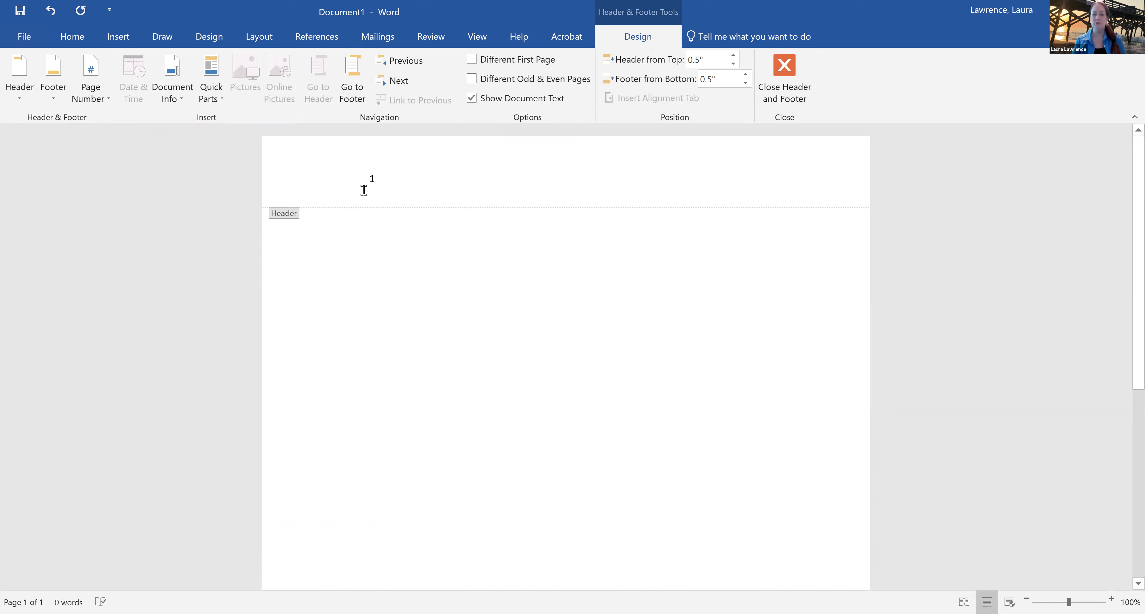
left_click(363, 190)
type("Lastname")
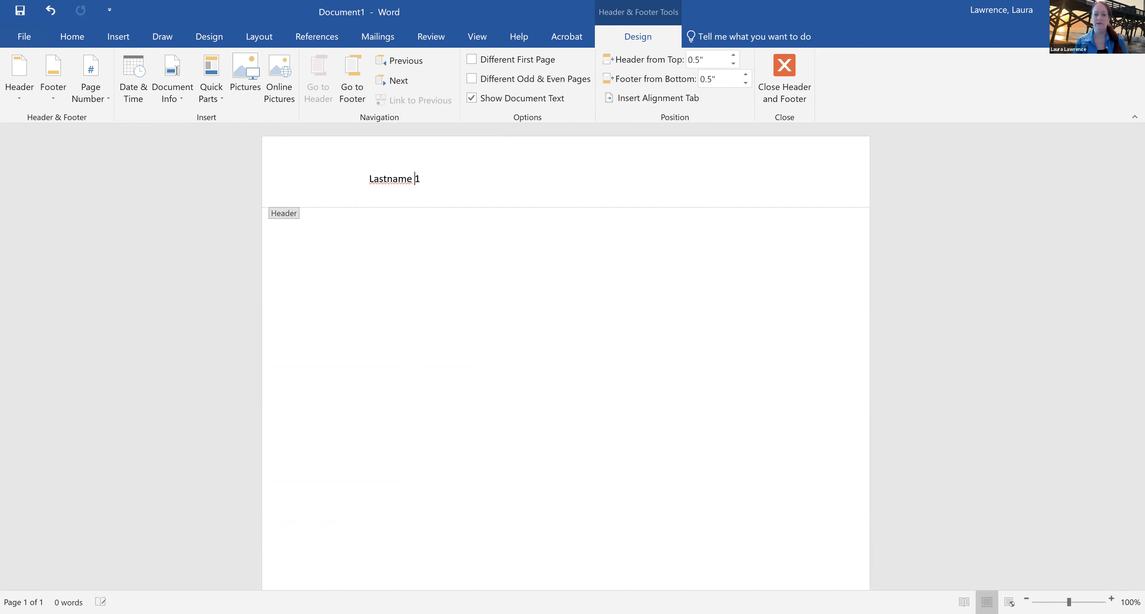
Right-align the header line containing the surname and page number, and return to the document body
left_click(367, 179)
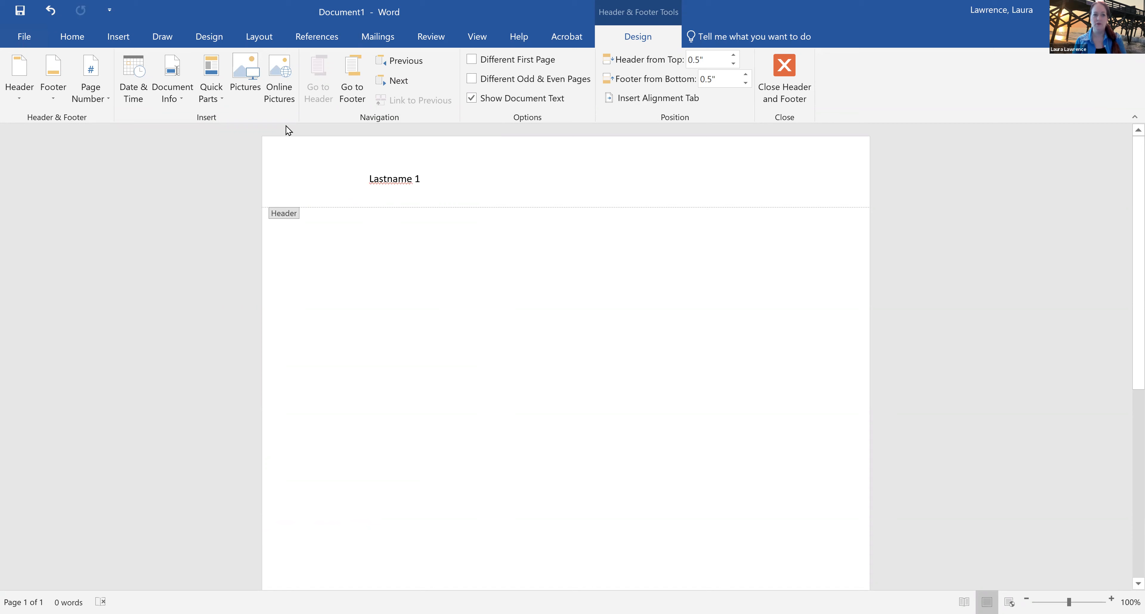
left_click(73, 38)
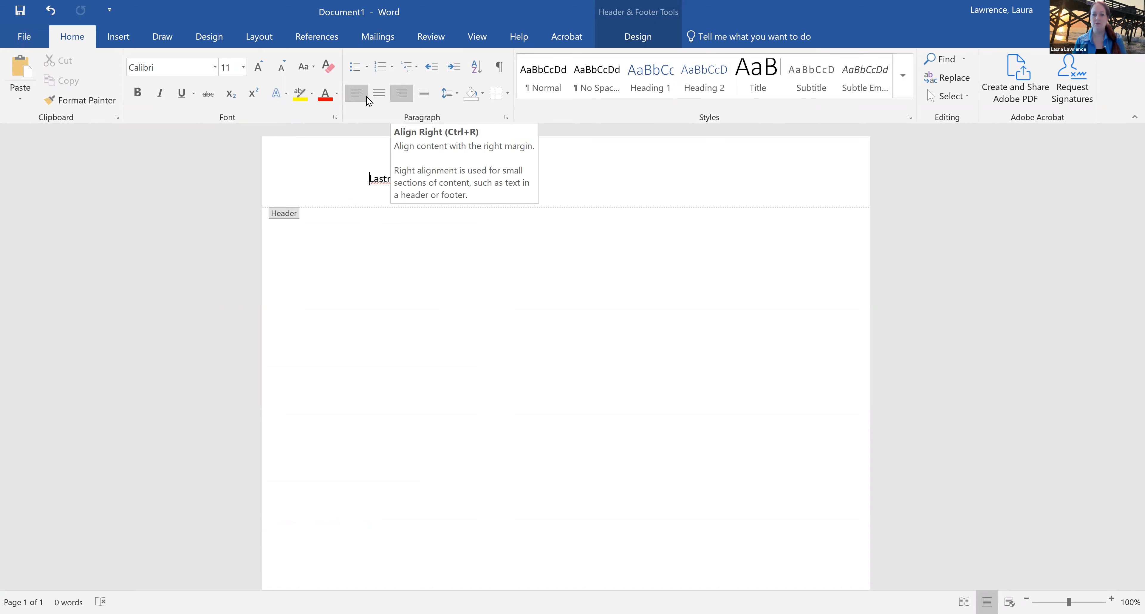
key("ctrl+r")
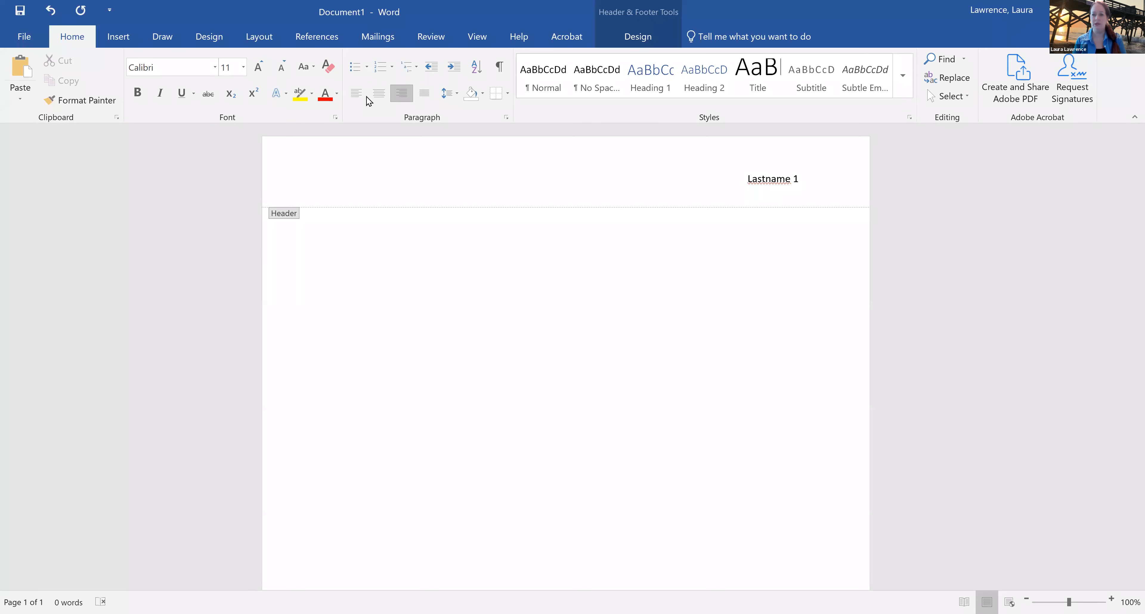
double_click(480, 297)
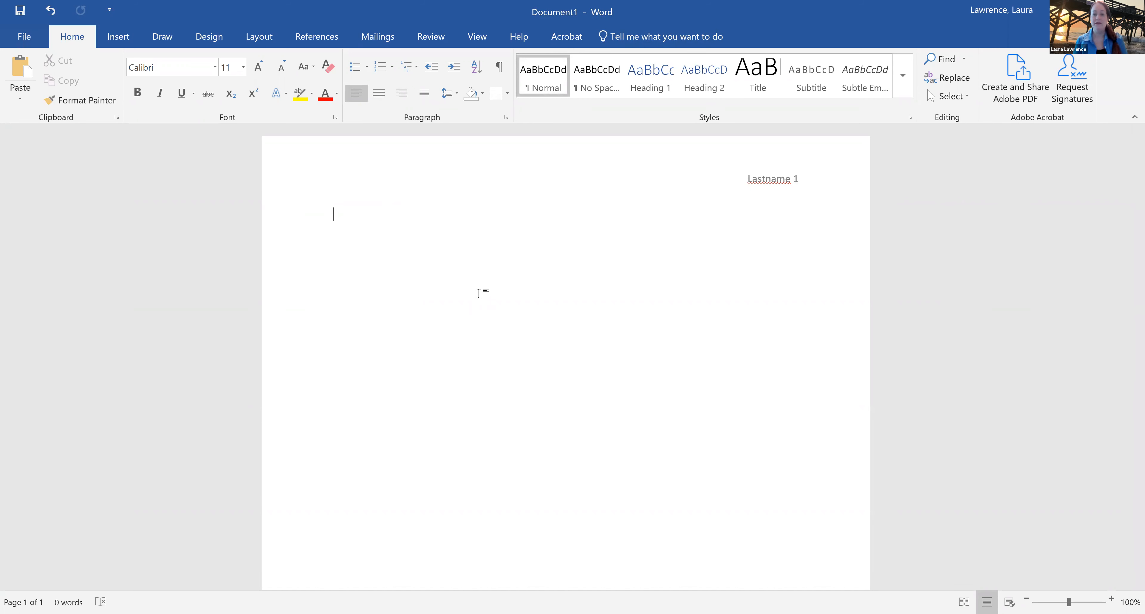
Start the heading block with the line "Firstname Lastname", followed by a line with "Professor" and the instructor's surname
type("Fist ")
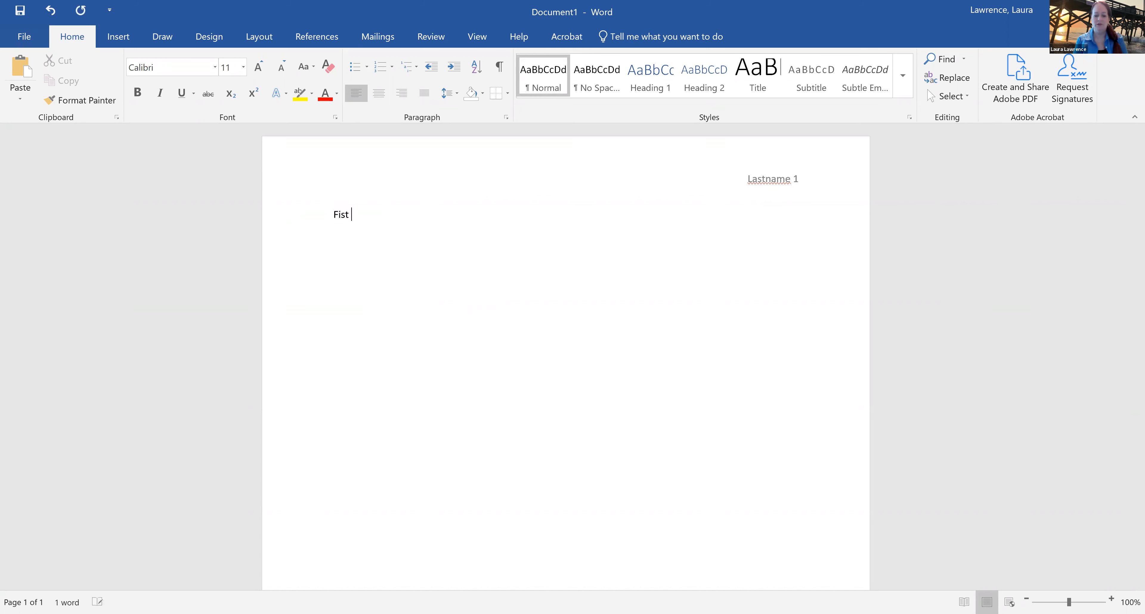
type("Last")
key("BackSpace")
key("BackSpace")
key("BackSpace")
key("BackSpace")
key("BackSpace")
key("BackSpace")
key("BackSpace")
type("rstname Lastname")
key("Return")
type("Pro")
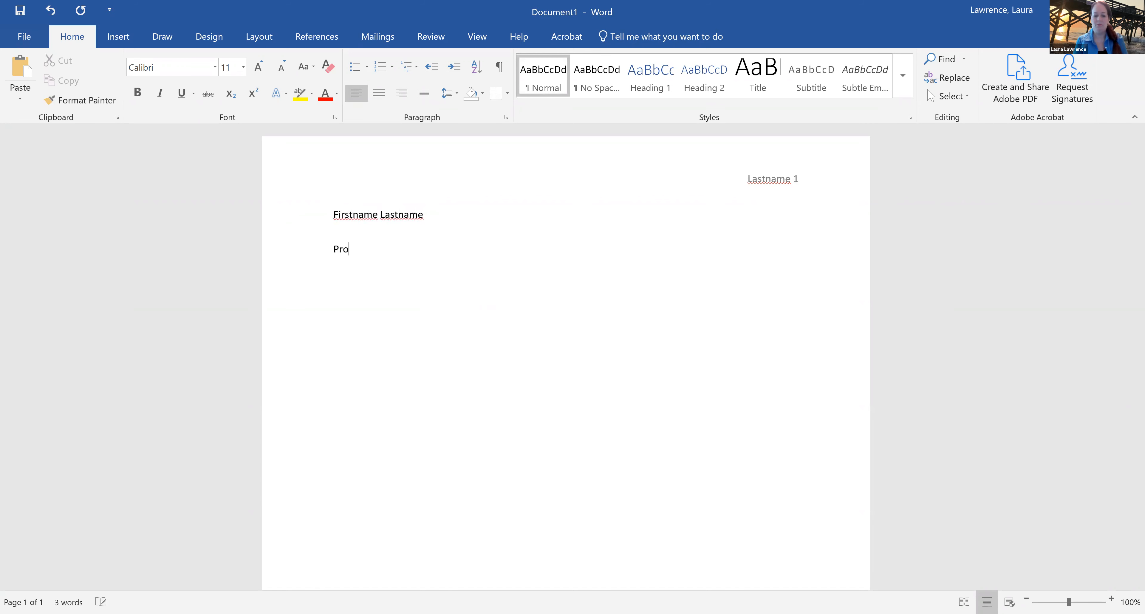
type("fessor Lawrence ")
type("ENGL-1301-")
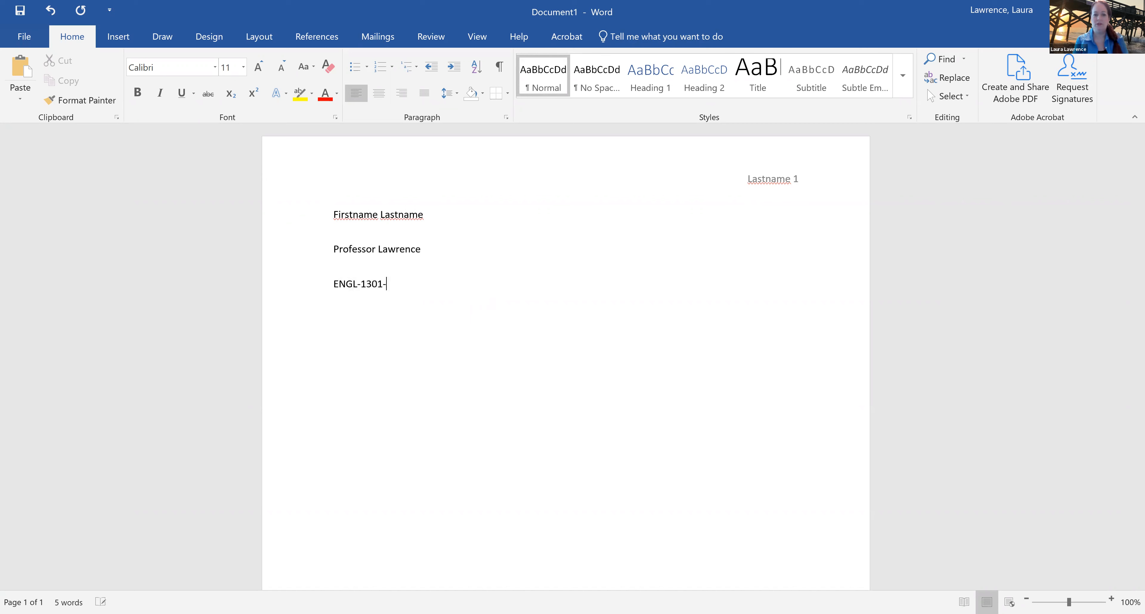
type("592")
Add the course code ENGL-1302-148 and the date 20 Oct. 2021 on separate lines below the professor line
key("BackSpace")
key("BackSpace")
key("BackSpace")
key("BackSpace")
key("BackSpace")
type("2-")
type("148 ")
type("20 ")
type("Oct. 2021")
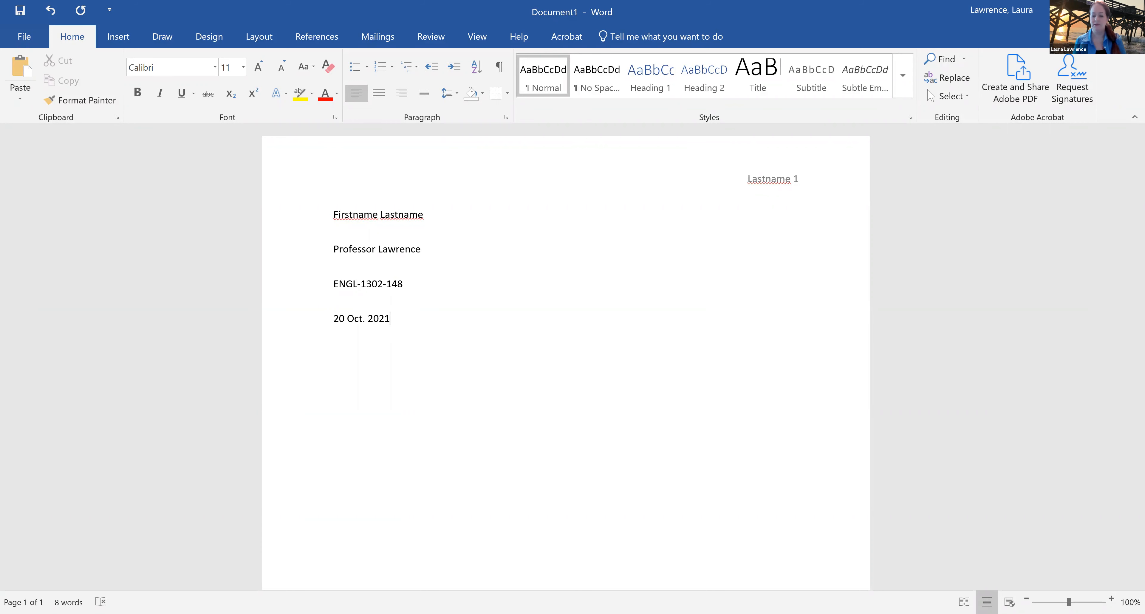
Write the title line "Title of Assignment or Essay" below the date
type("Title of Assignment")
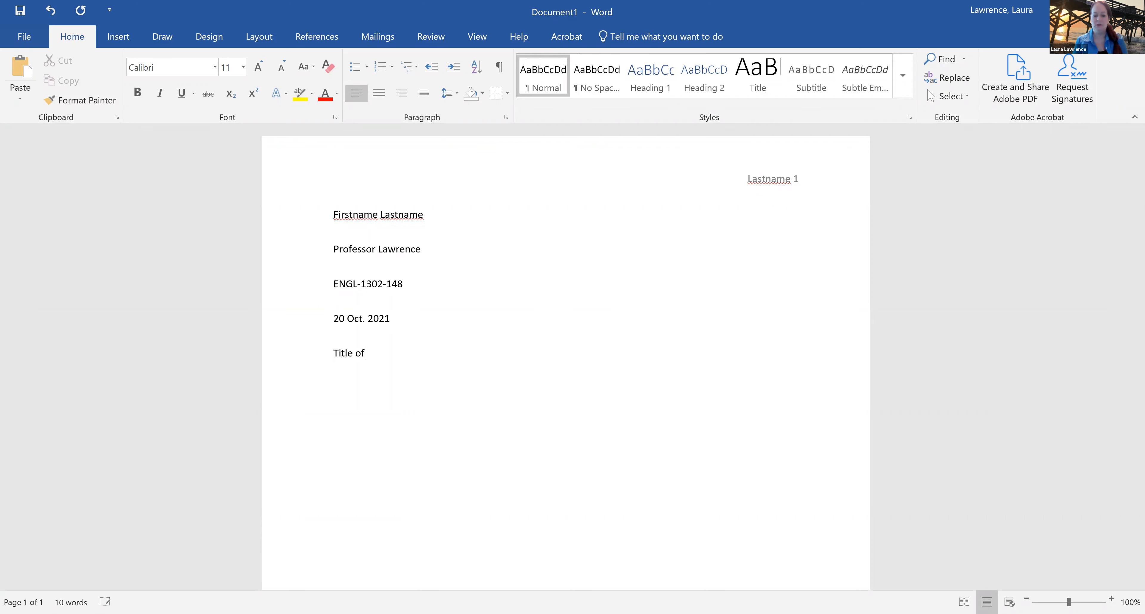
type(" or Essay")
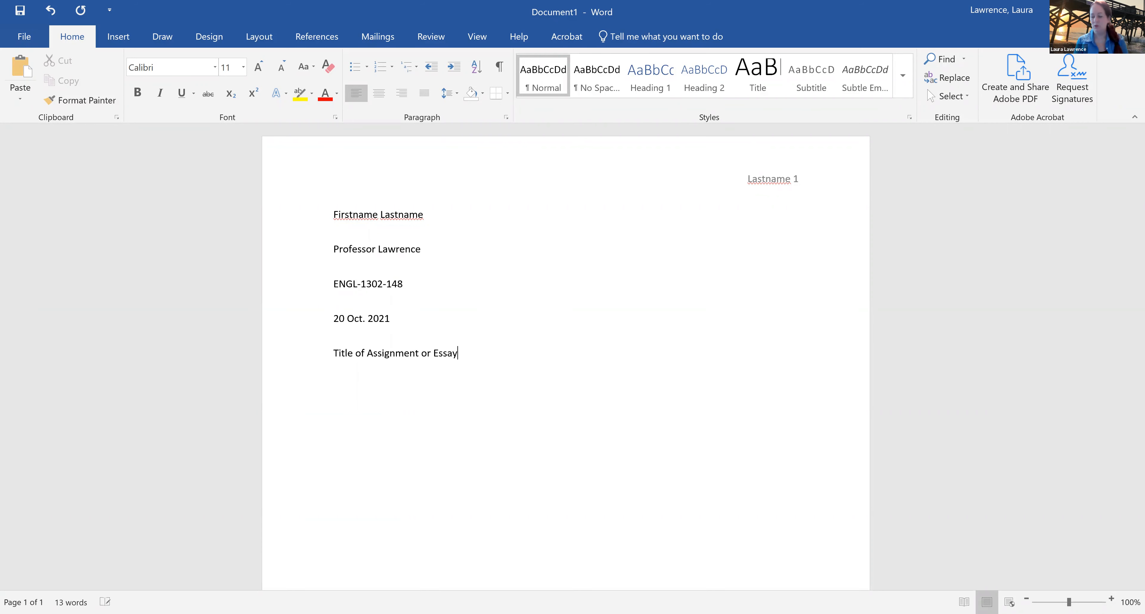
Begin the body with "Start typing you first paragraph here. I'll type a bit more just we can see how it drops down to the next line."
key("Return")
type("S")
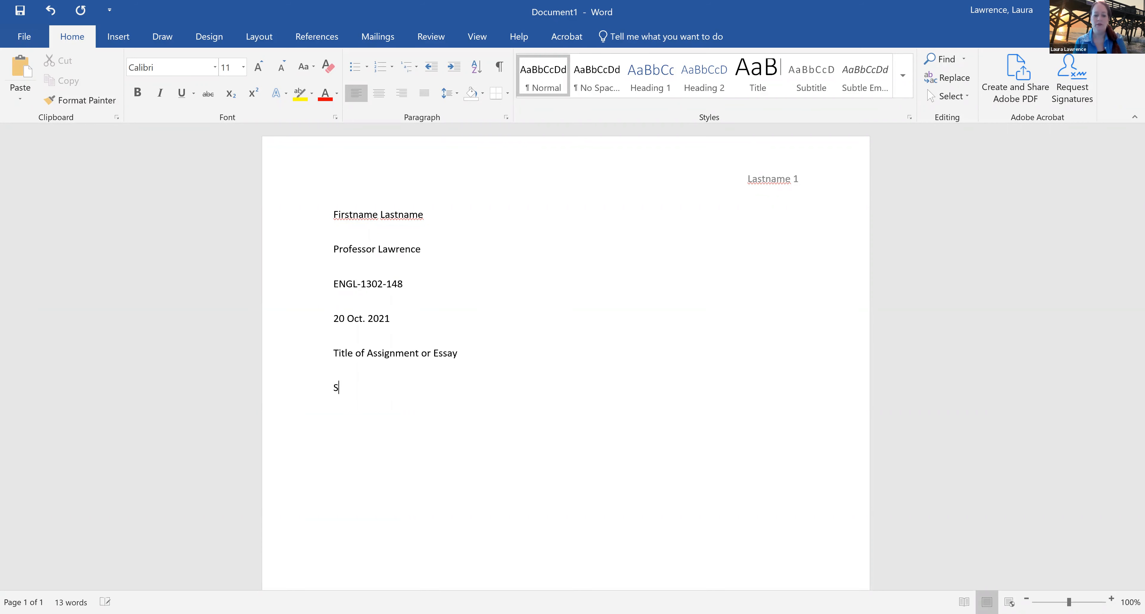
type("tart typing you")
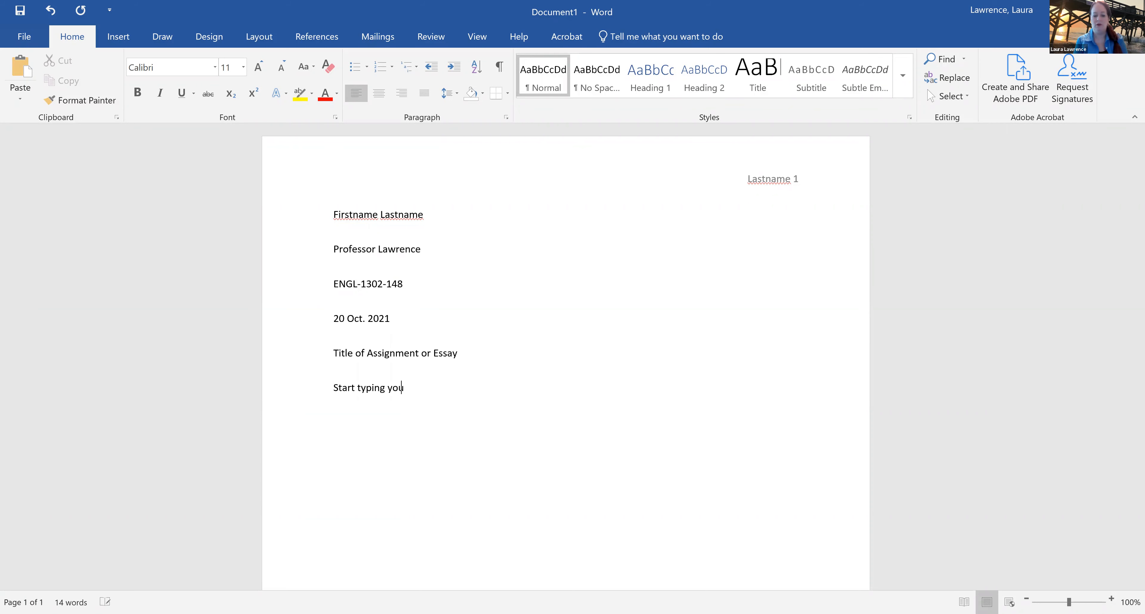
type(" first paragraph here. ")
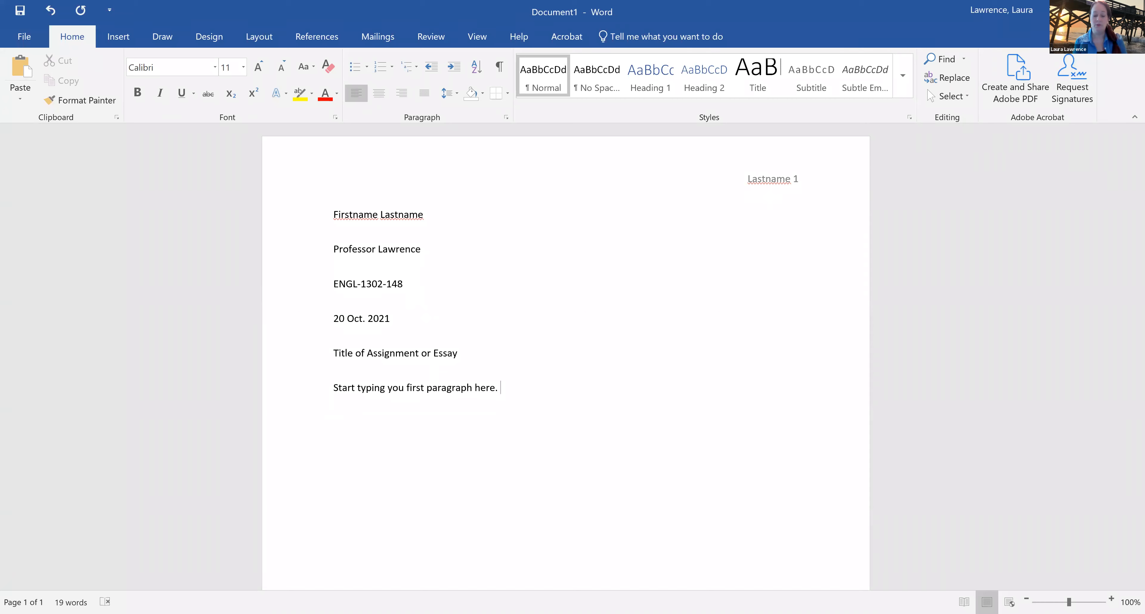
type("I'll type ")
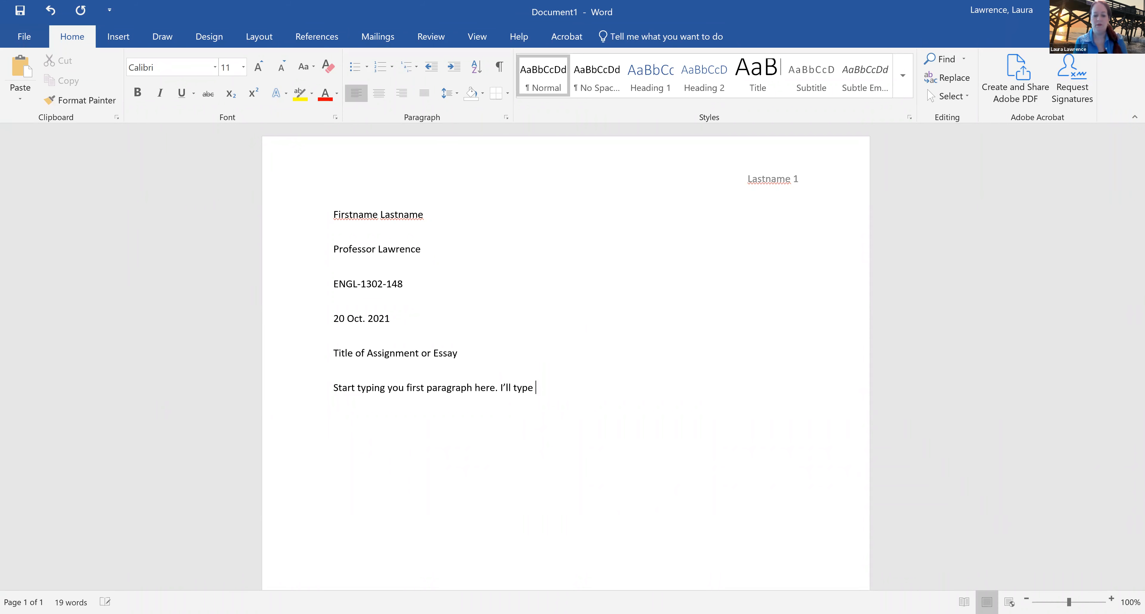
type("a bit more just ")
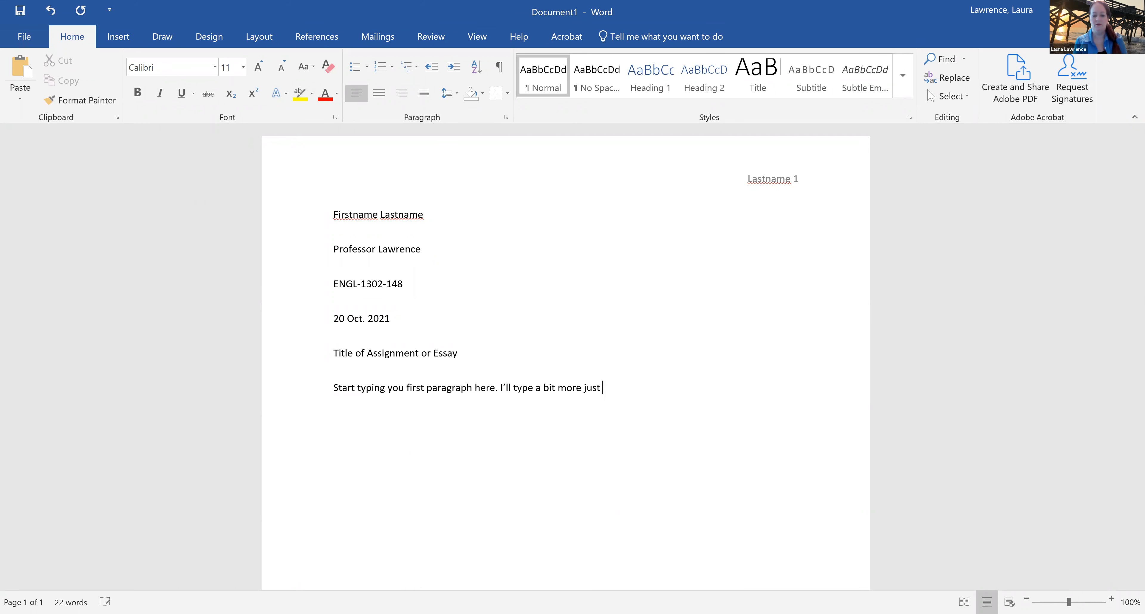
type("we can see how it drops d")
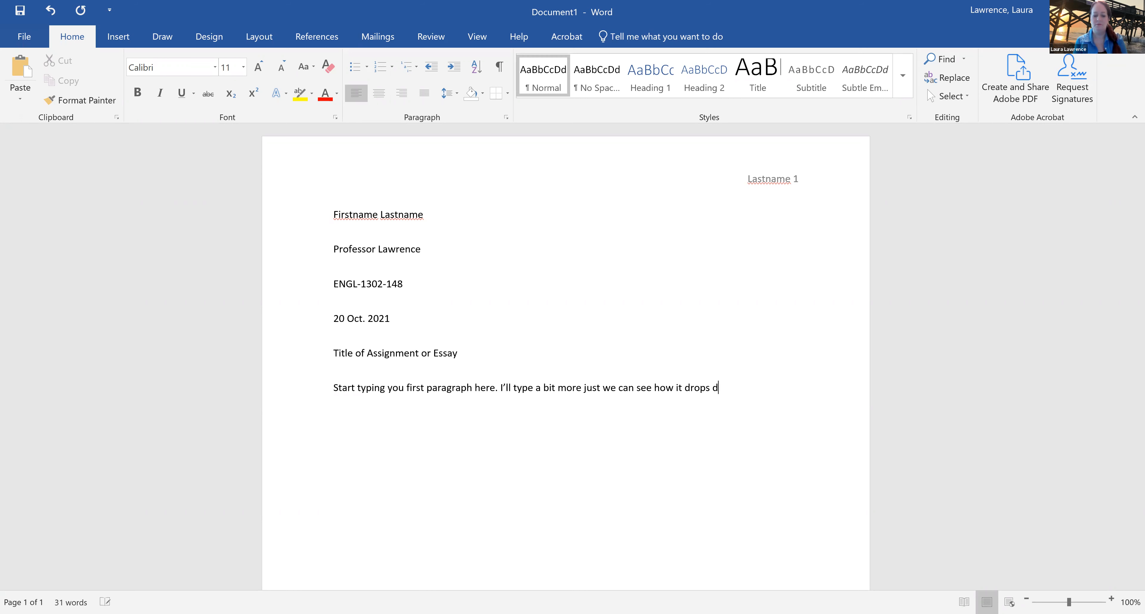
type("own to the next line. And then")
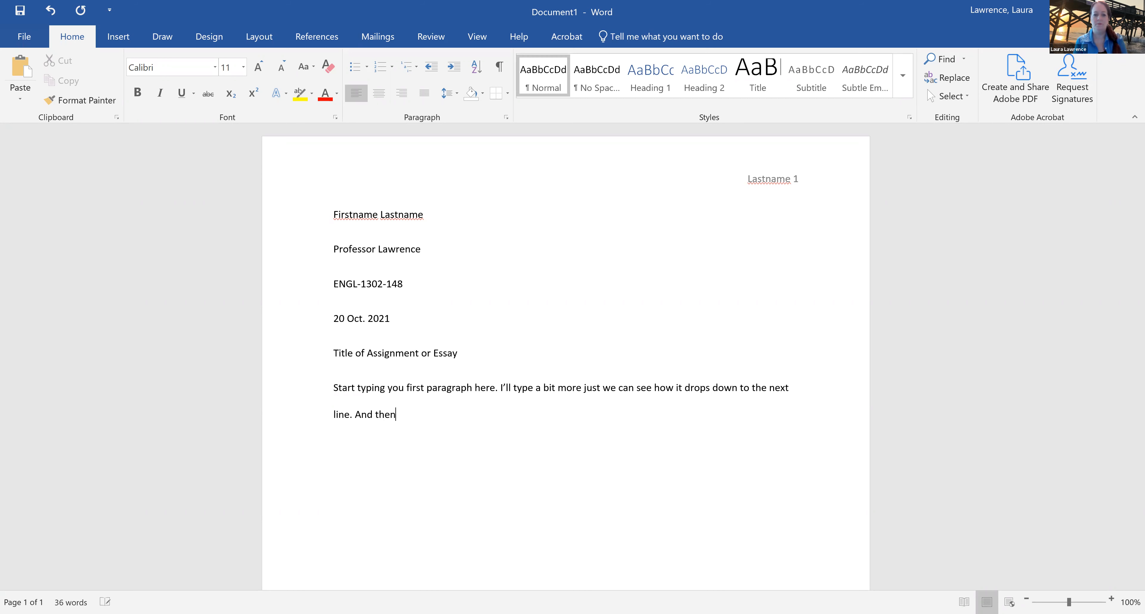
type(" I'll start a second paragrah")
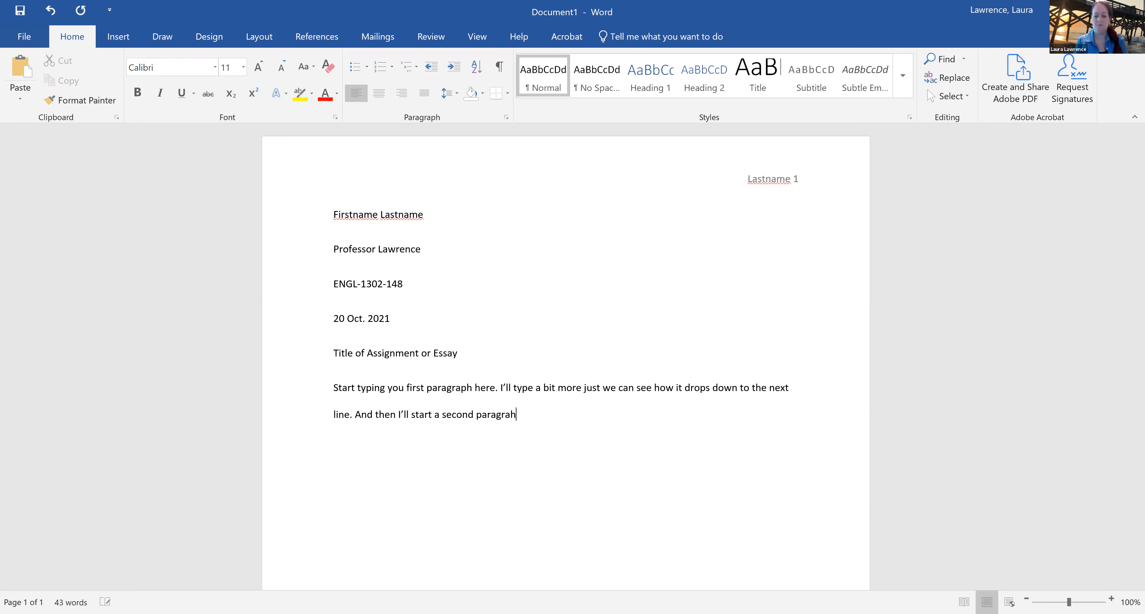
End the first paragraph with the sentence "And then I'll start a second paragraph."
key("BackSpace")
type("ph.")
Add a new paragraph below the first one reading "Here's my second paragraph."
key("Return")
type("Here's my second ")
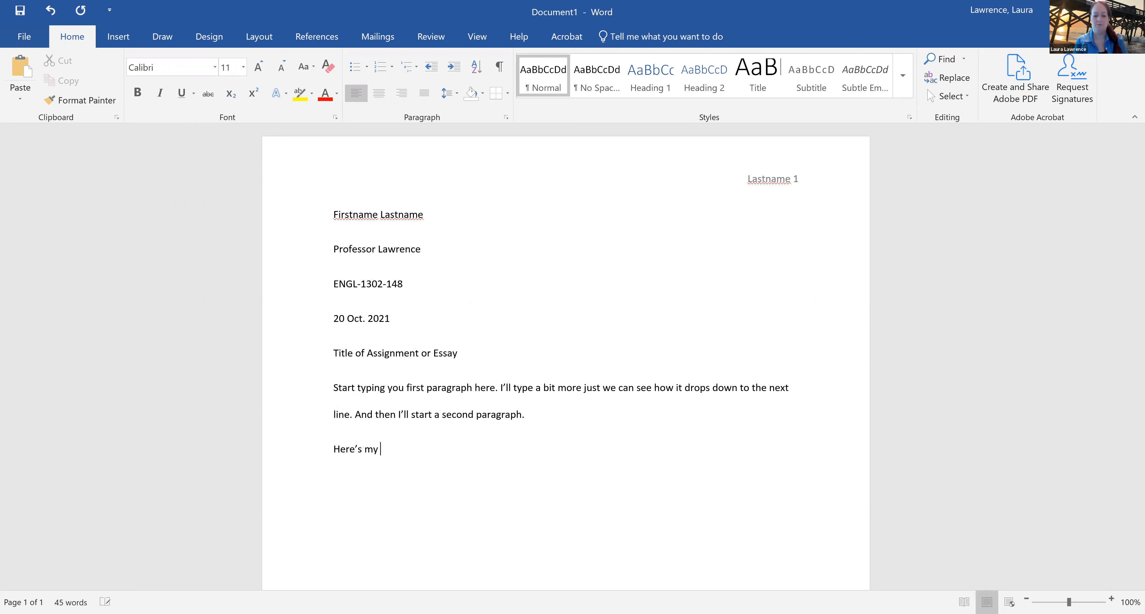
type("paragraph.")
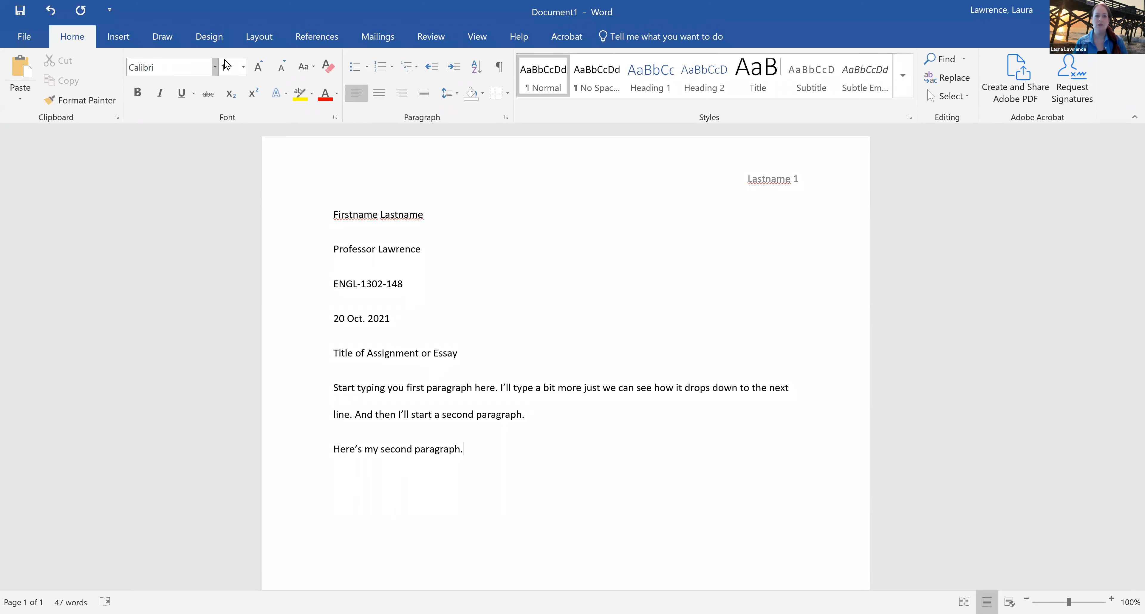
Format all of the body text in Times New Roman at size 12
left_click(230, 93)
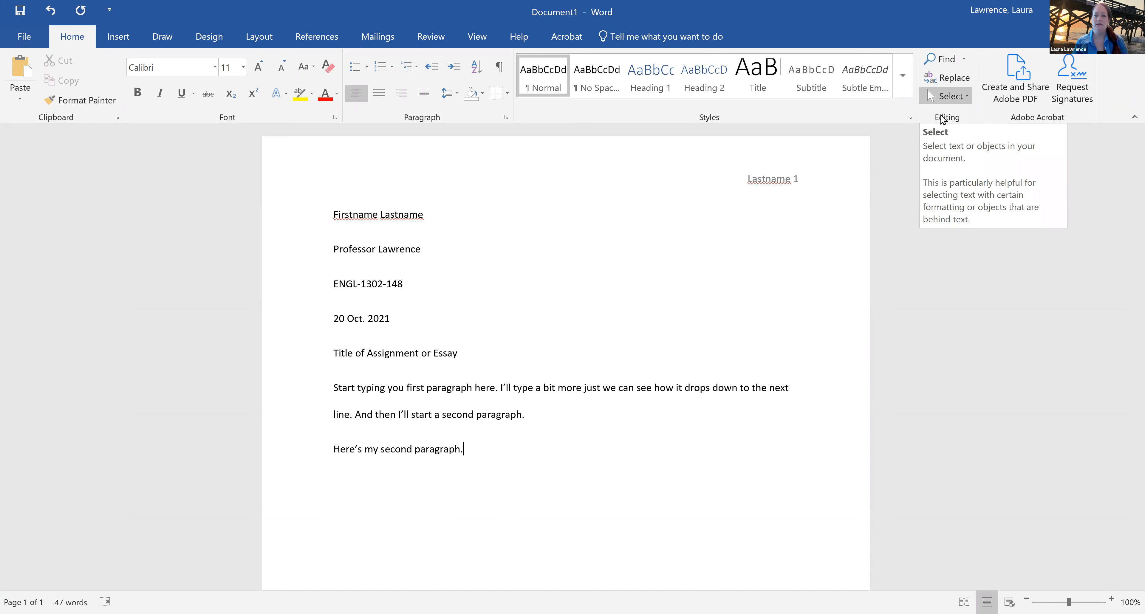
left_click(945, 99)
left_click(942, 117)
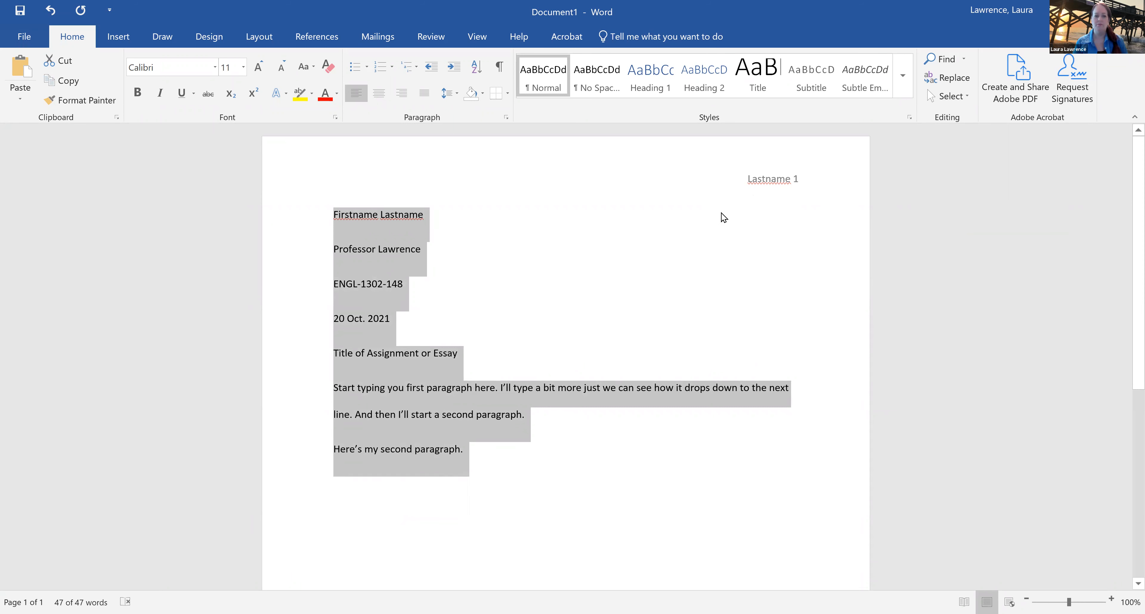
left_click(215, 68)
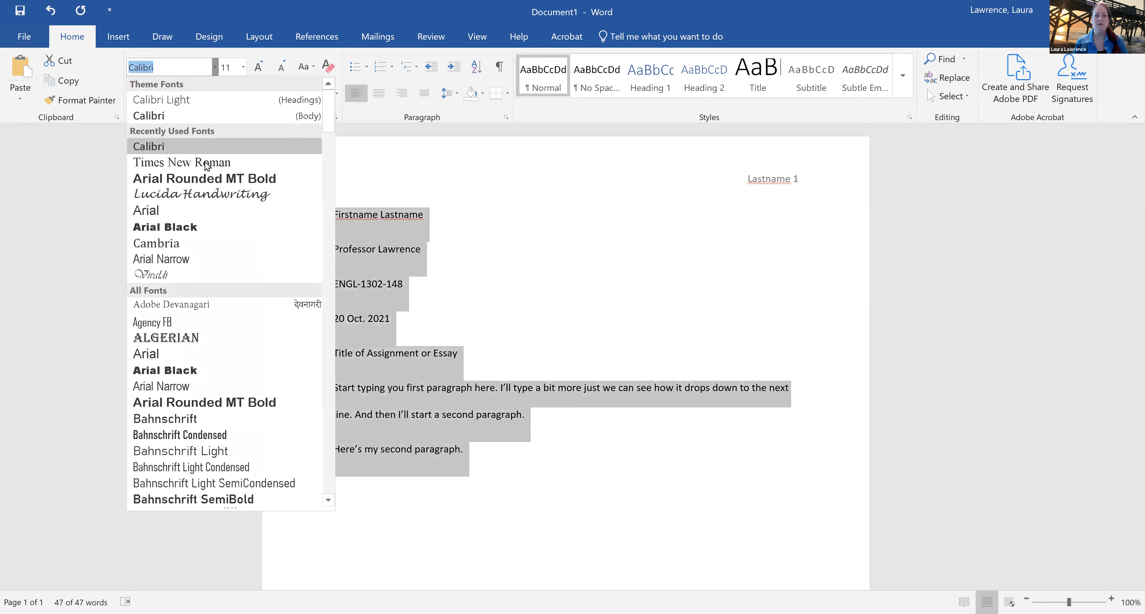
left_click(205, 165)
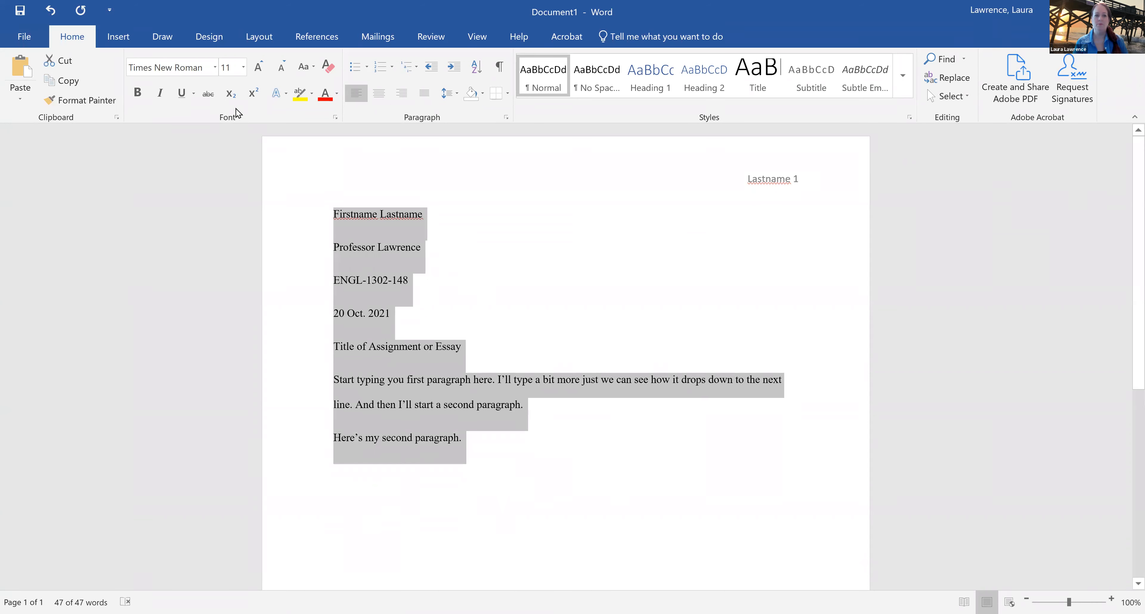
left_click(244, 67)
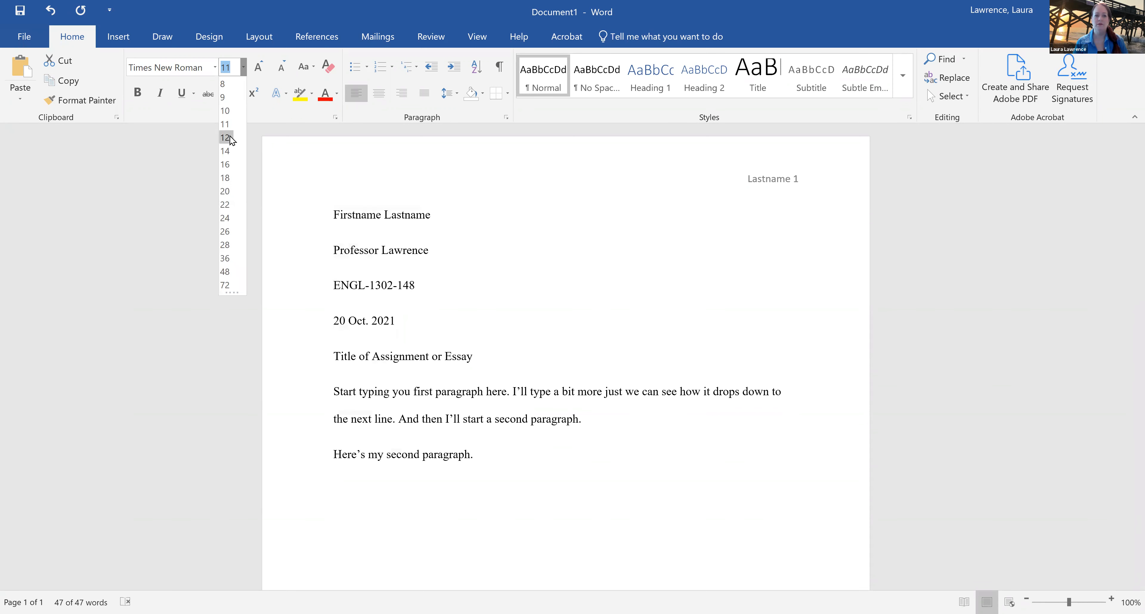
left_click(225, 137)
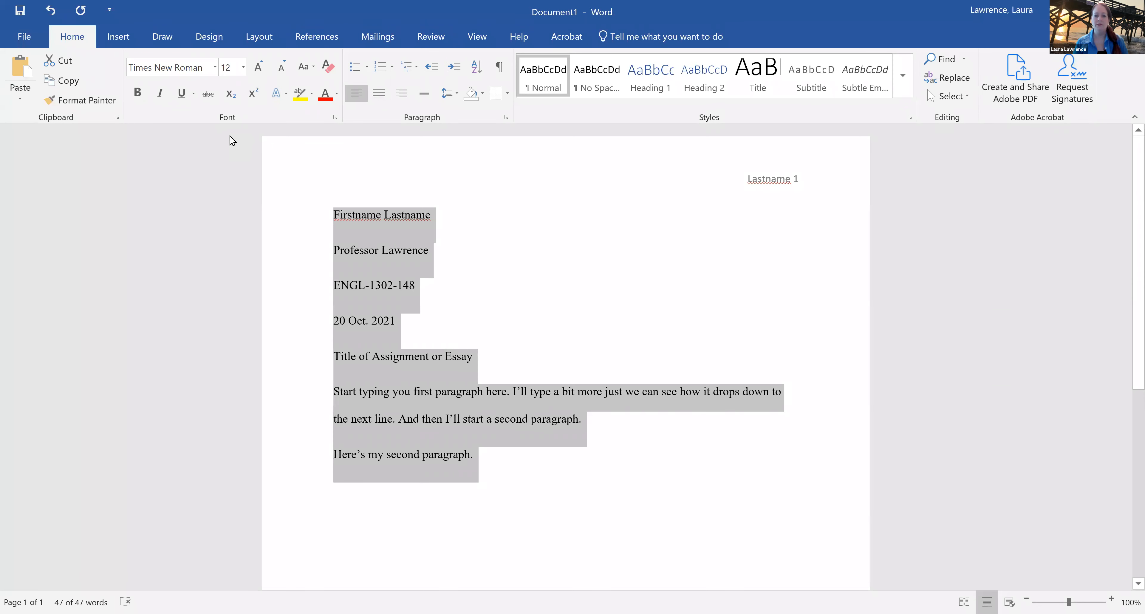
left_click(601, 266)
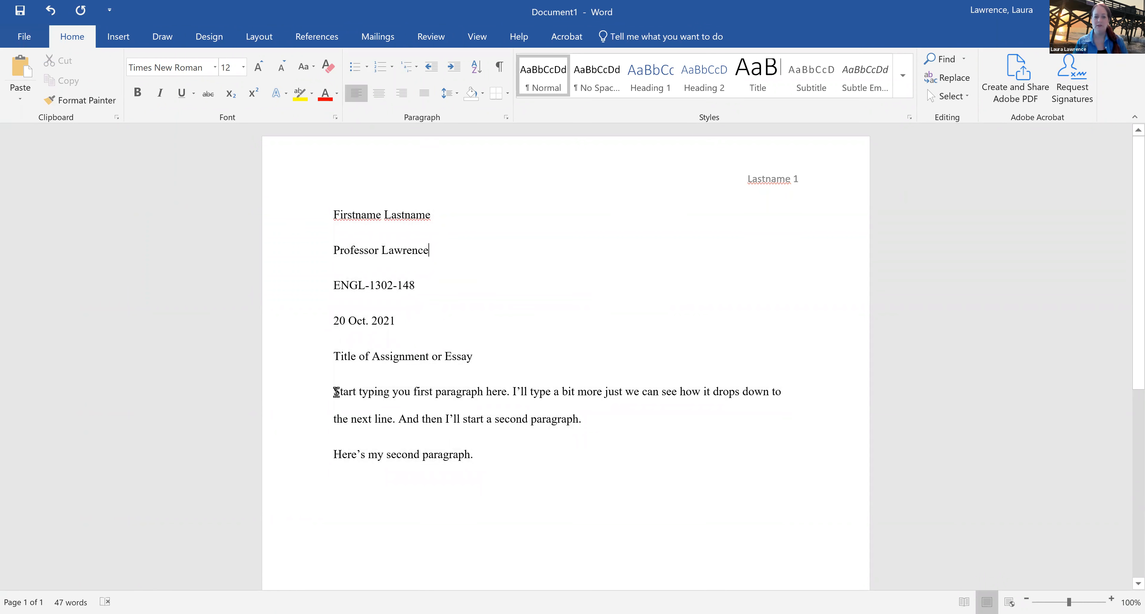
left_click_drag(333, 389, 443, 425)
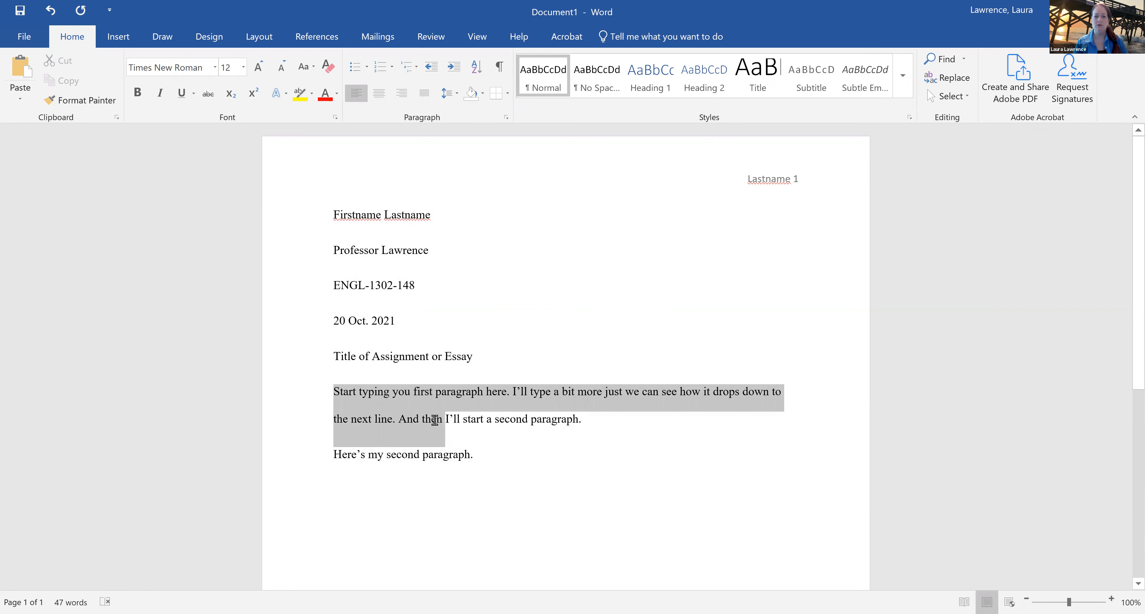
left_click(594, 426)
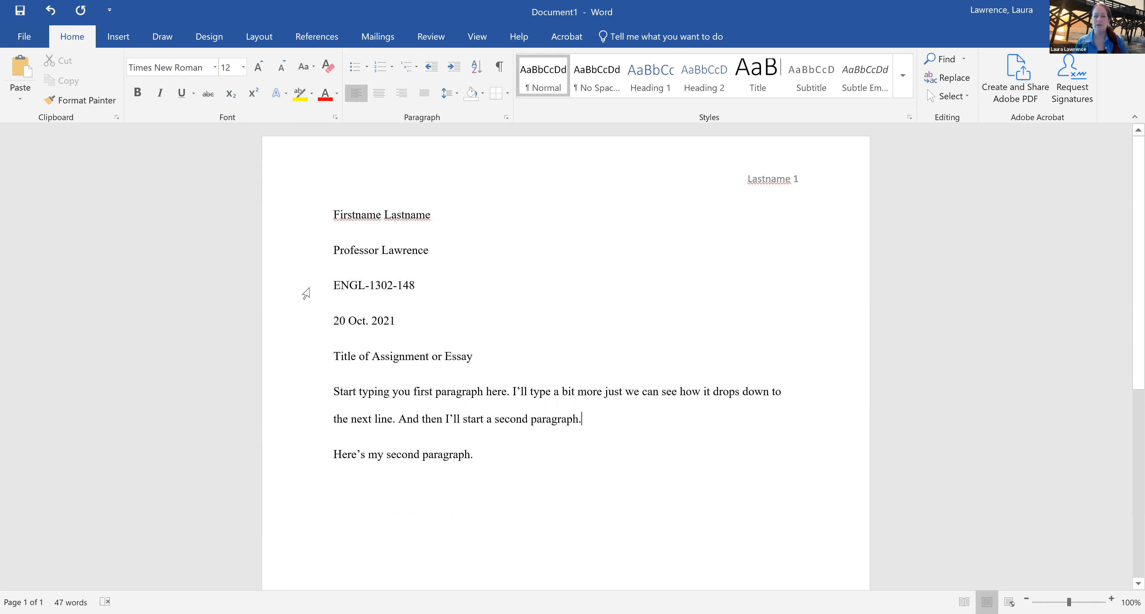
Set the spacing after every paragraph, from the heading block through the second body paragraph, to 0 pt
left_click_drag(311, 236, 338, 454)
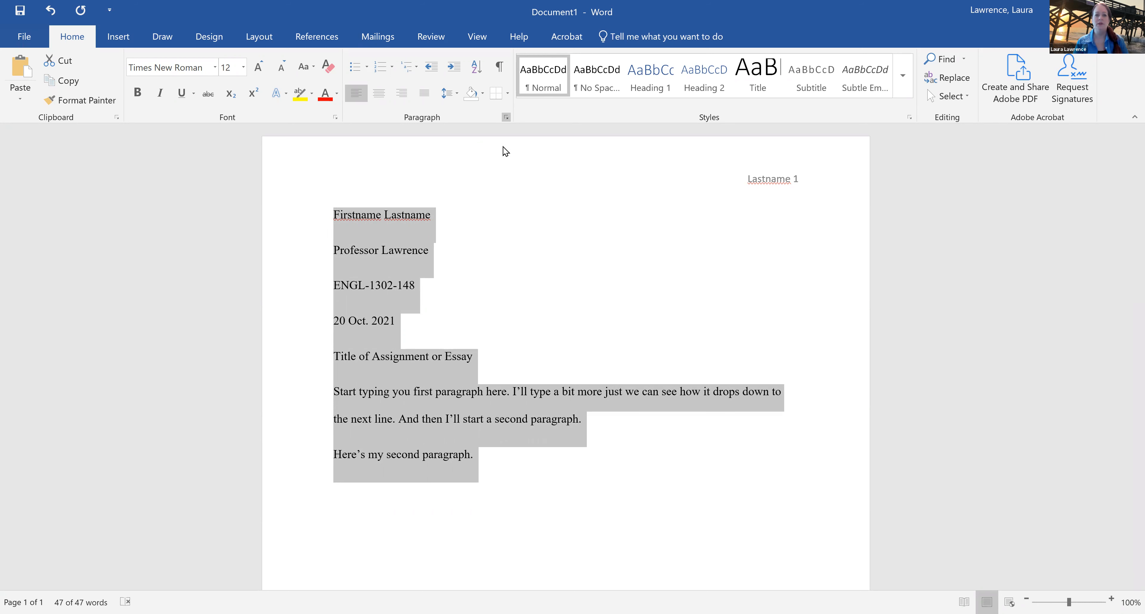
left_click(505, 117)
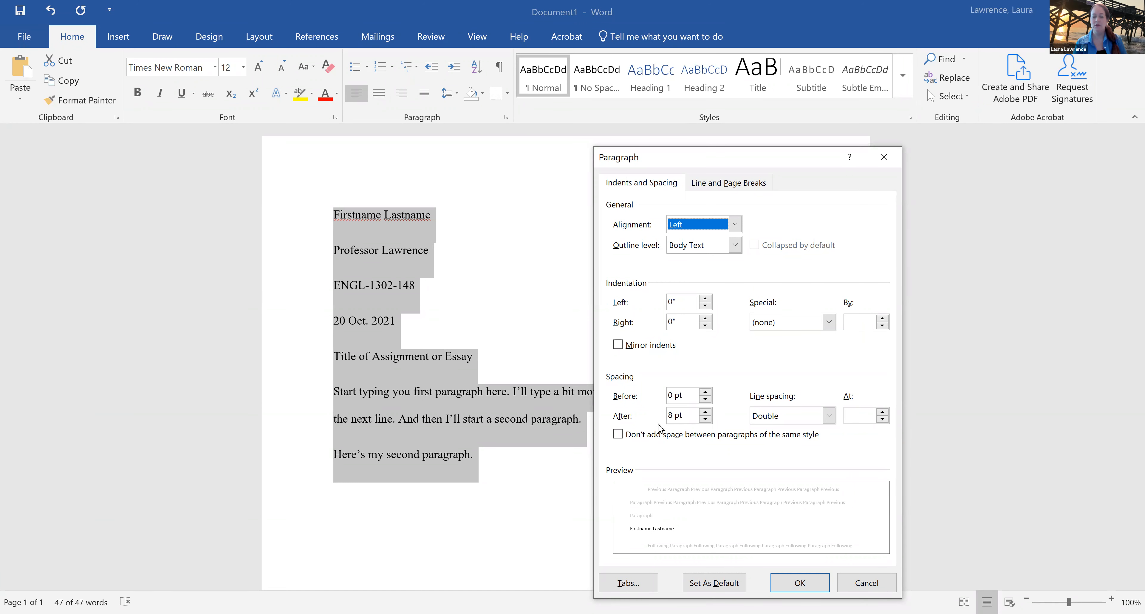
left_click(706, 418)
left_click(706, 420)
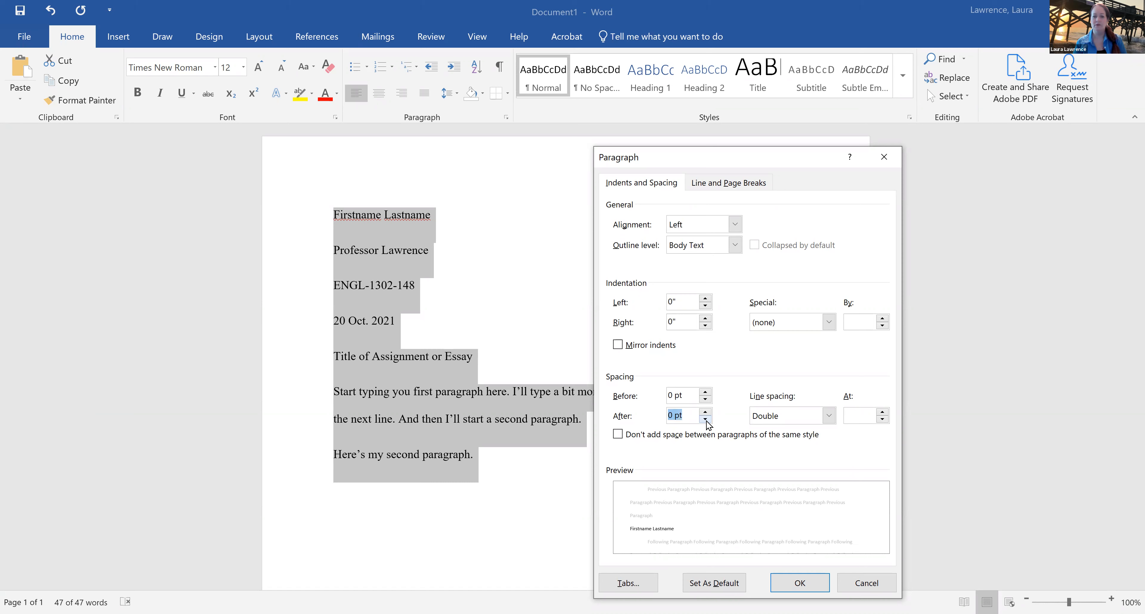
left_click(671, 416)
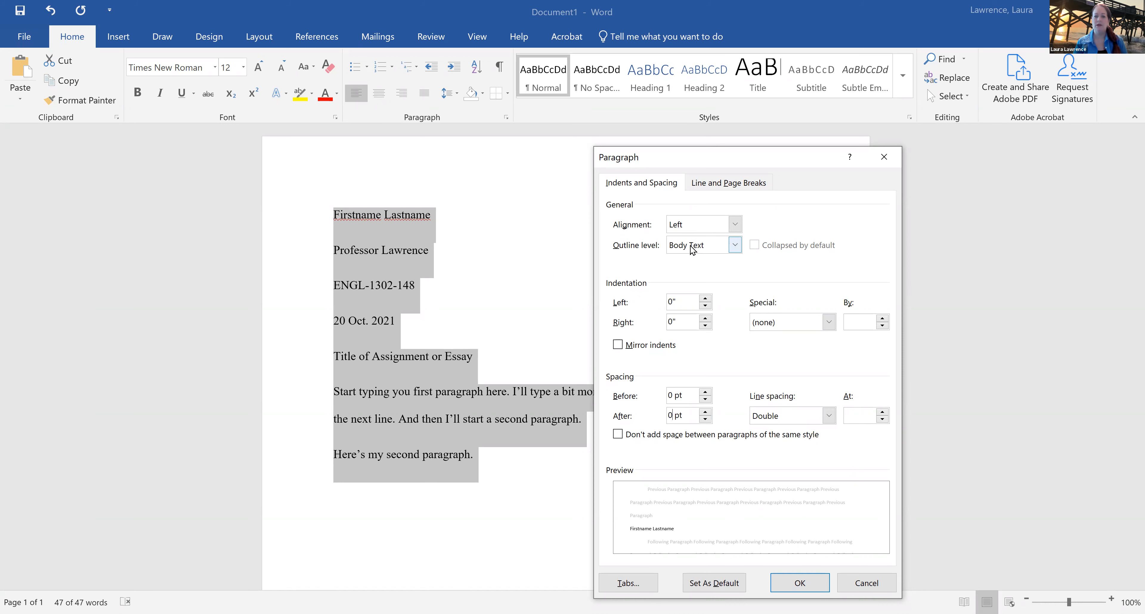
left_click(805, 589)
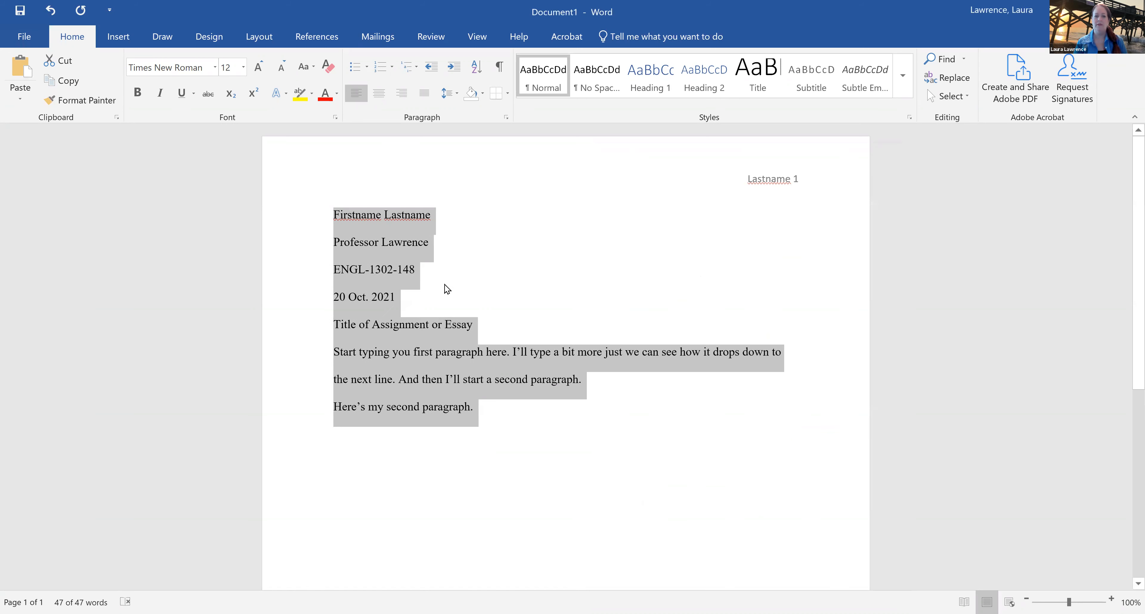
left_click(589, 441)
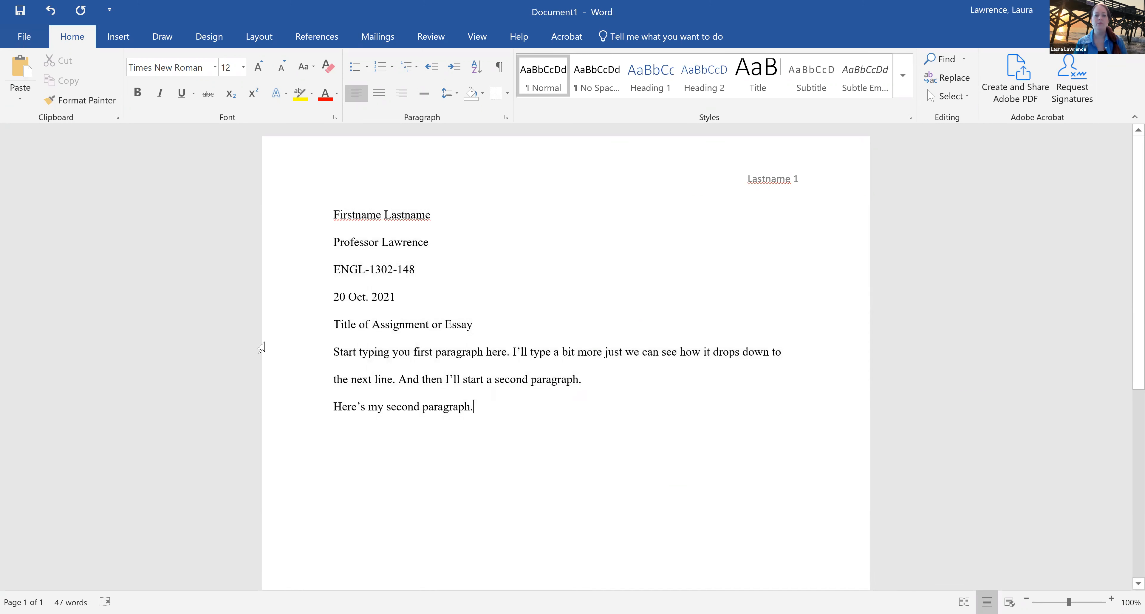
Center the title line "Title of Assignment or Essay" on the page
left_click(318, 332)
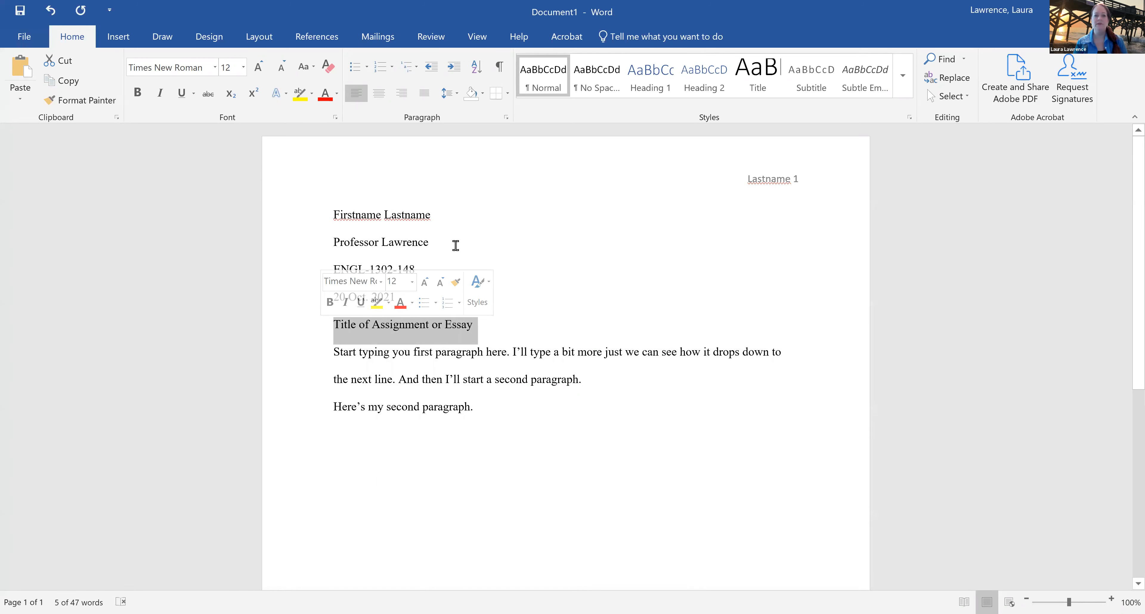
key("ctrl+e")
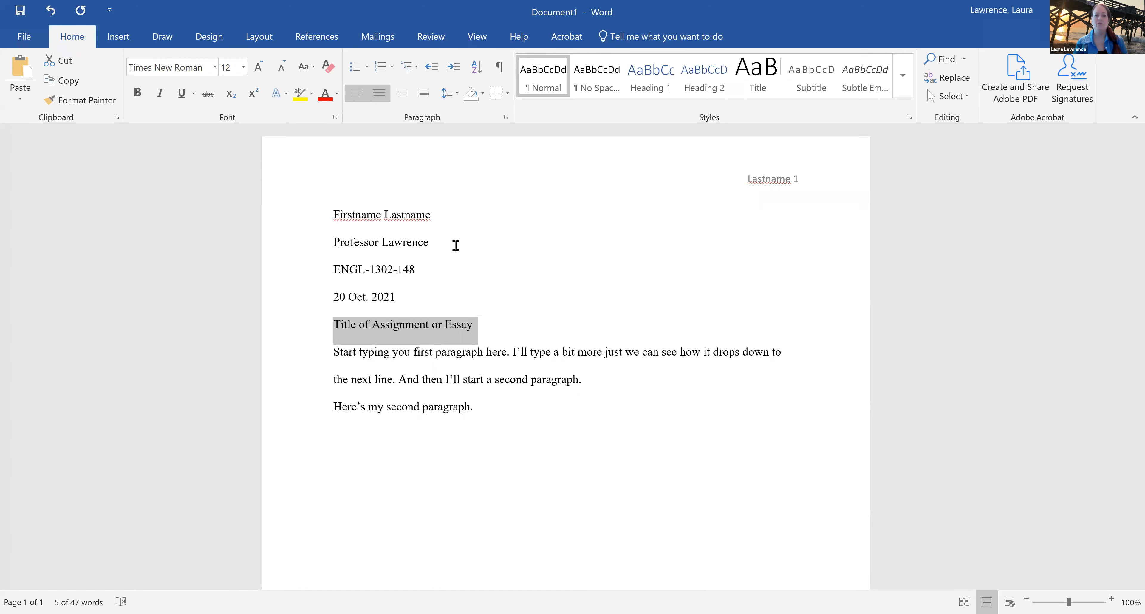
key("ctrl+e")
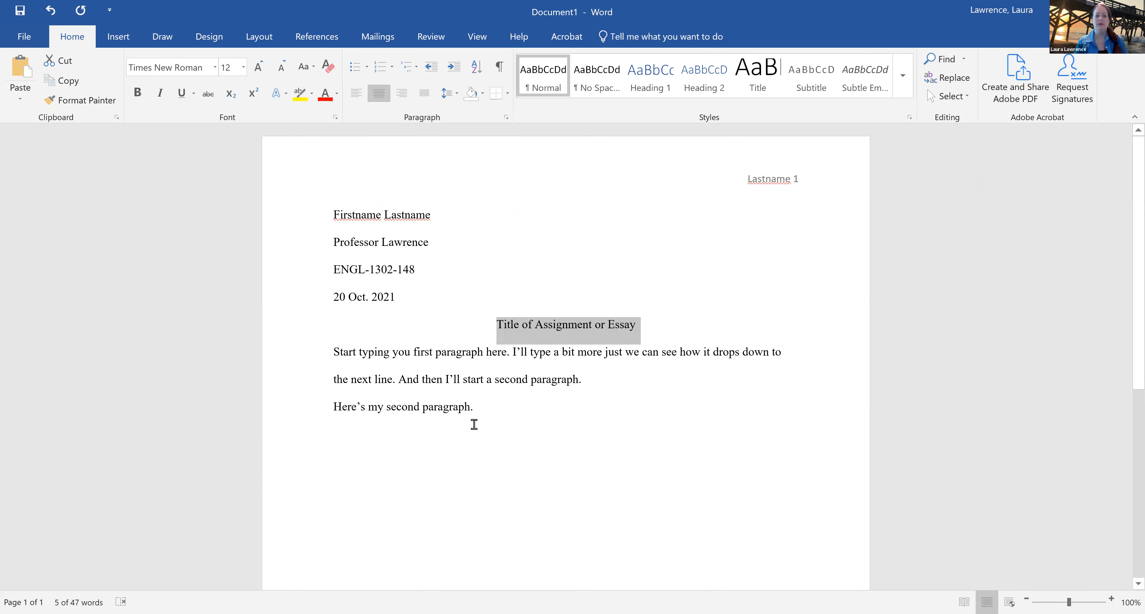
Apply a 0.5" first line indent to the two body paragraphs below the title
left_click(337, 348)
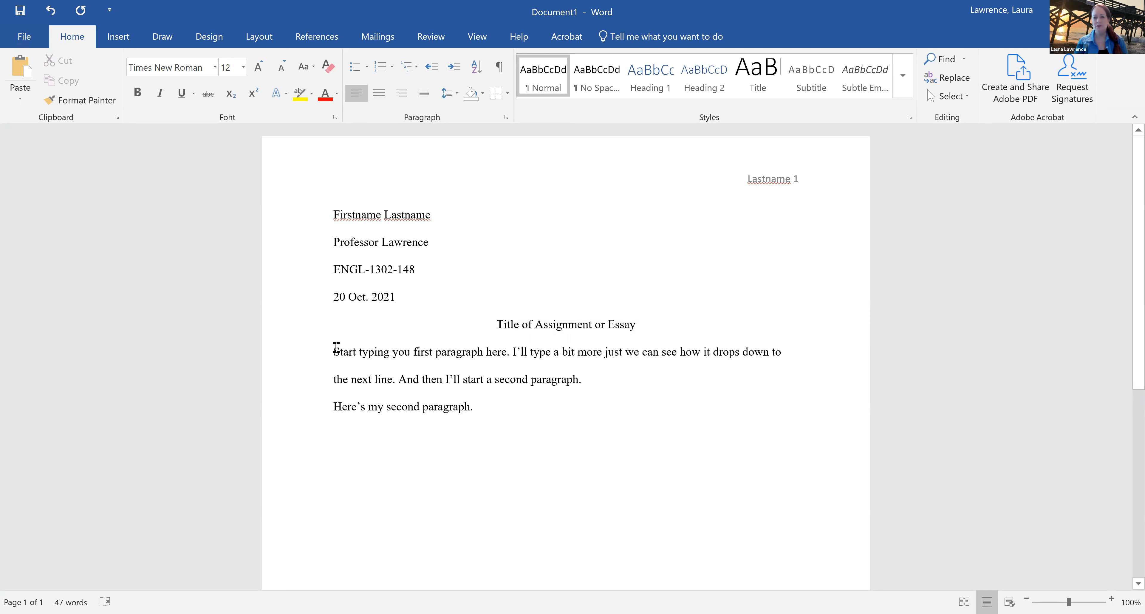
key("ctrl+End")
left_click_drag(332, 353, 585, 491)
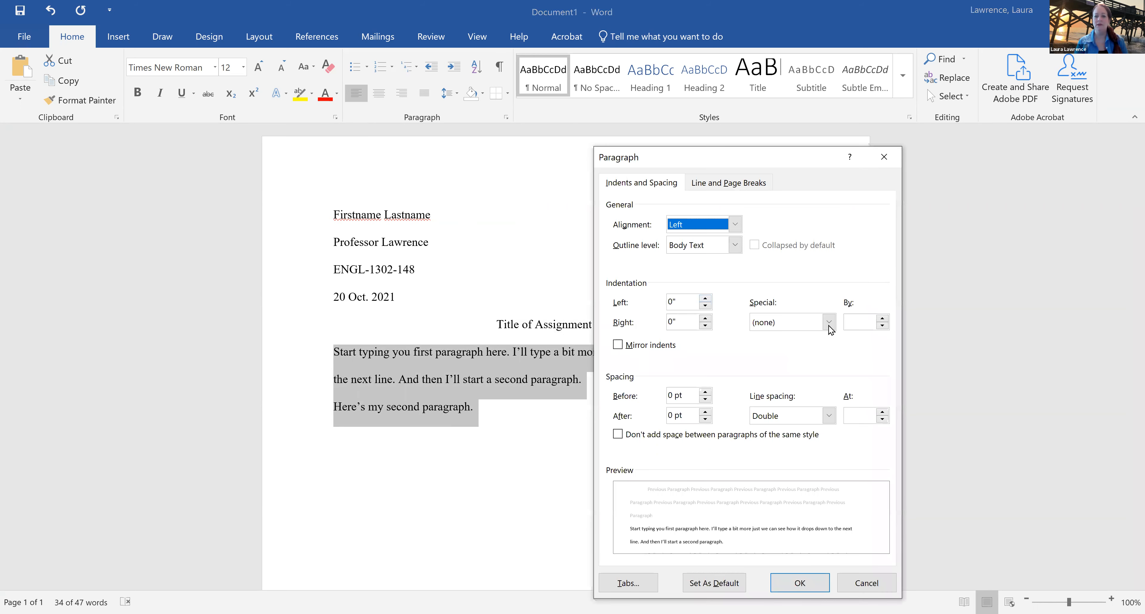
left_click(829, 323)
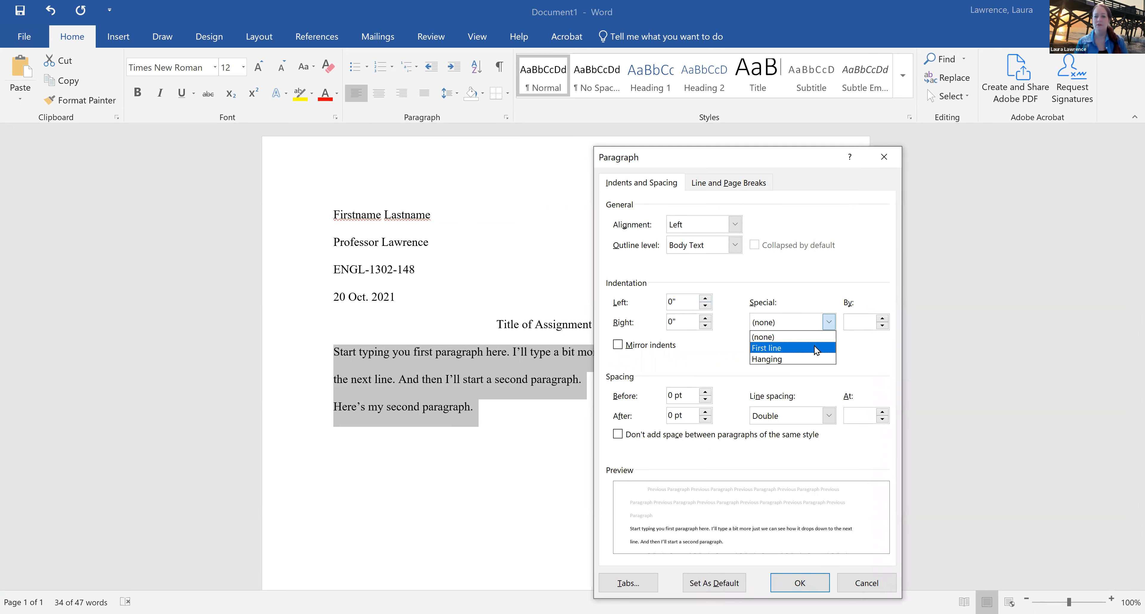
left_click(816, 349)
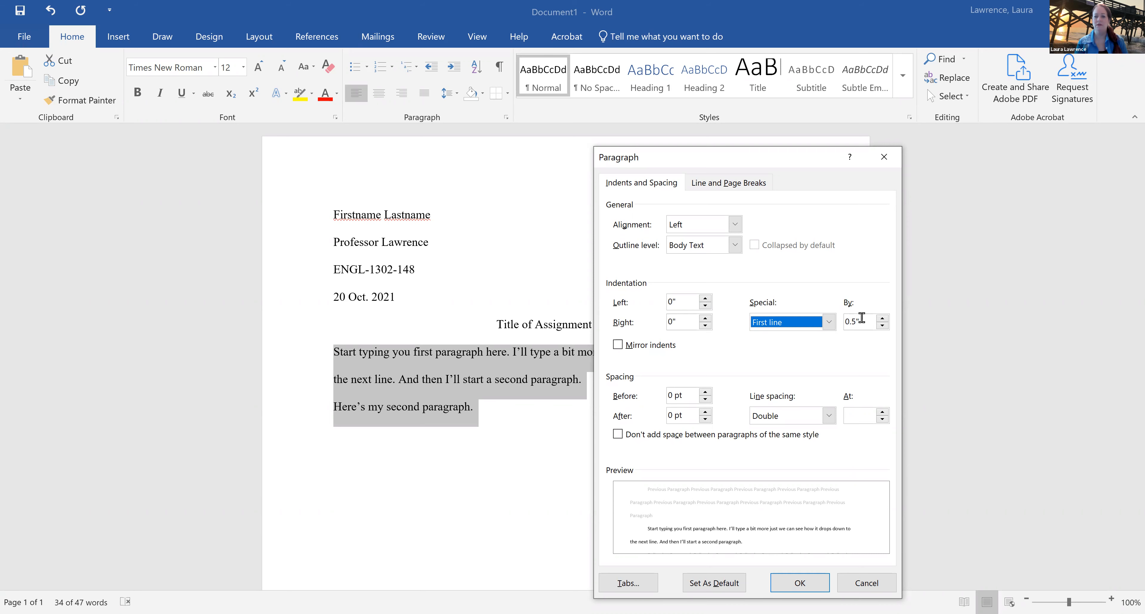
left_click(806, 586)
left_click(685, 467)
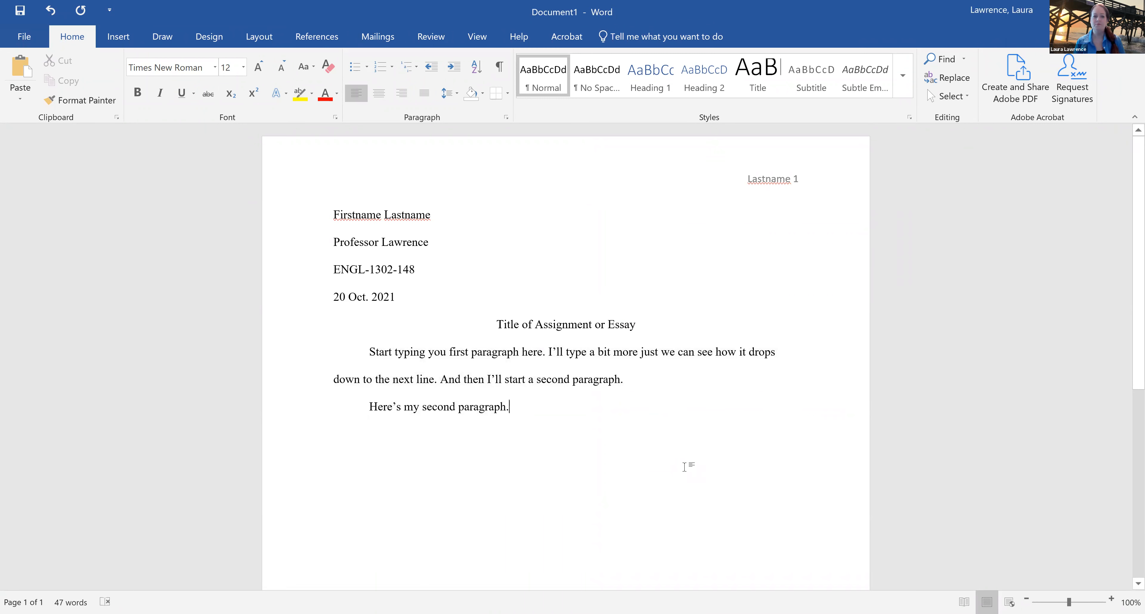
Format the surname and page number in the header in Times New Roman at size 12, and return to the document body
left_click(793, 217)
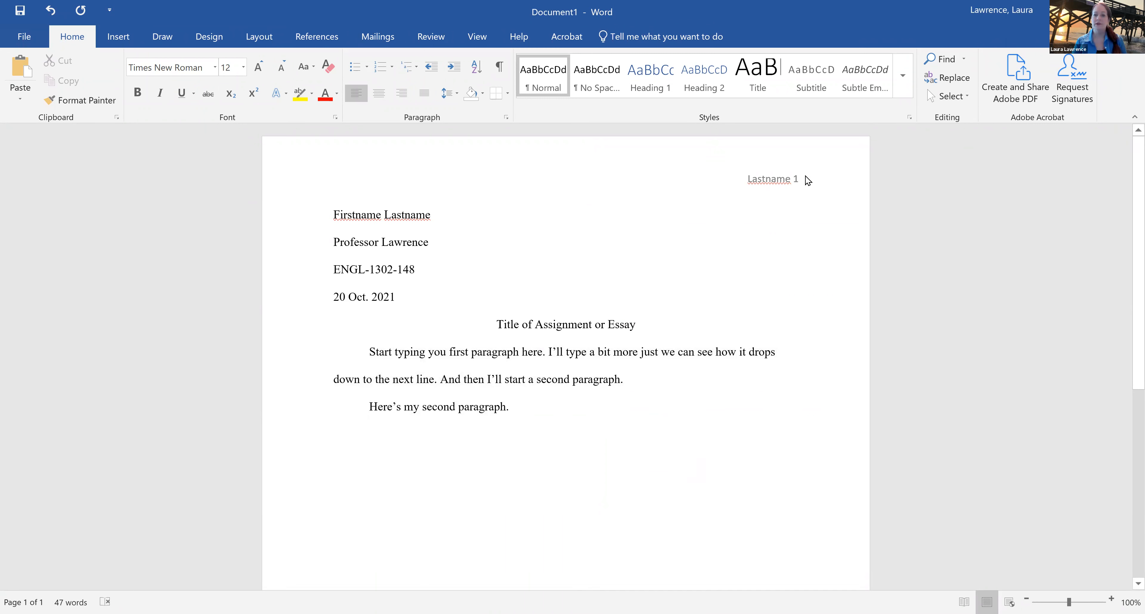
double_click(780, 180)
left_click_drag(800, 178, 731, 176)
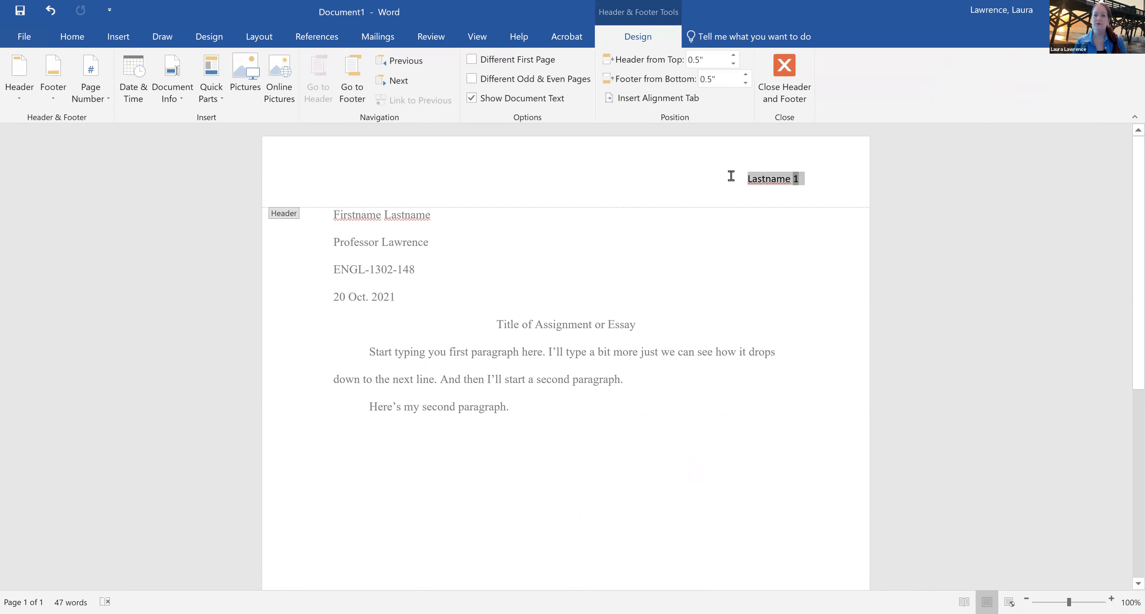
left_click(76, 39)
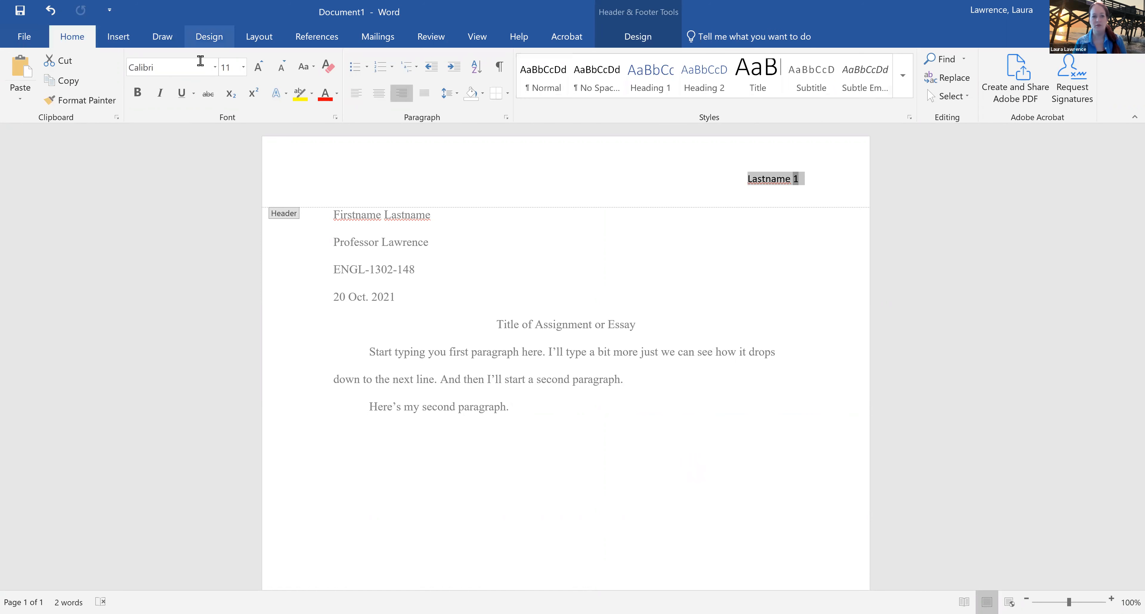
left_click(214, 67)
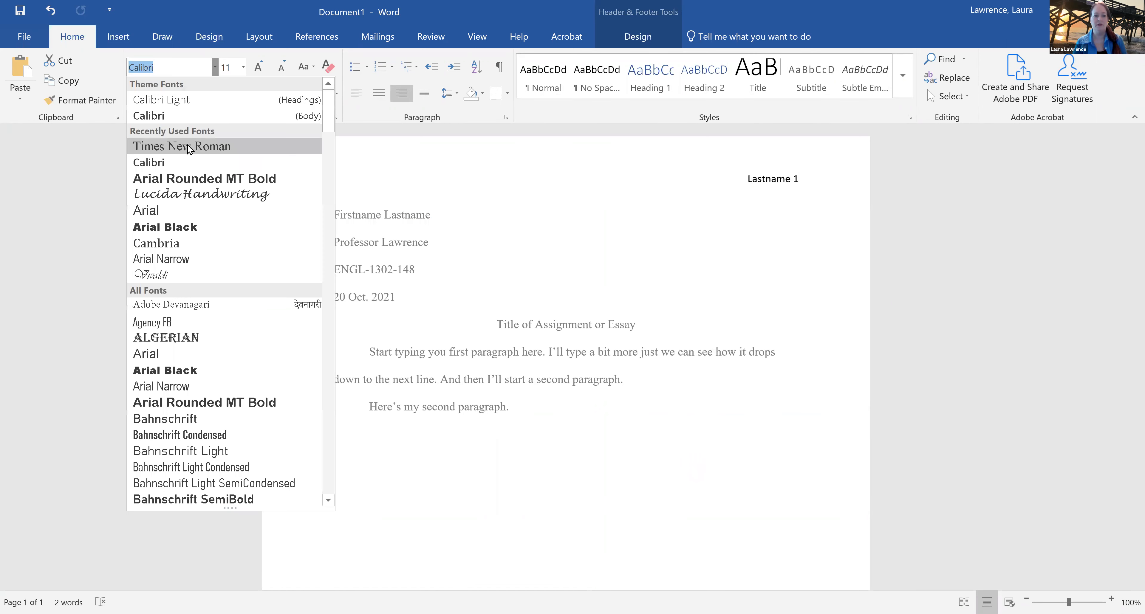
left_click(189, 147)
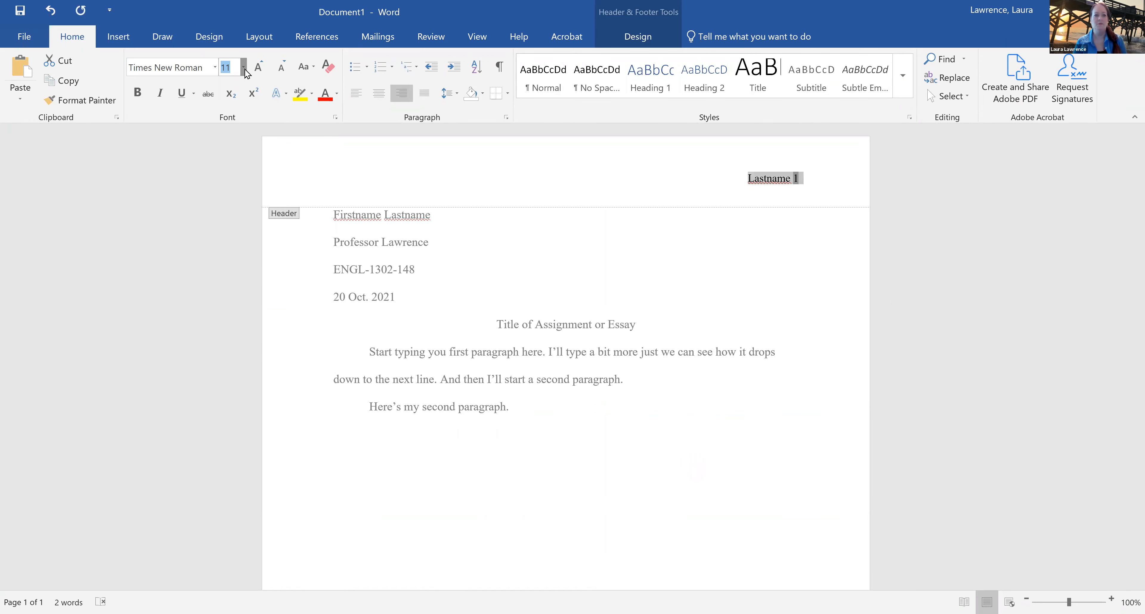
left_click(243, 67)
left_click(226, 138)
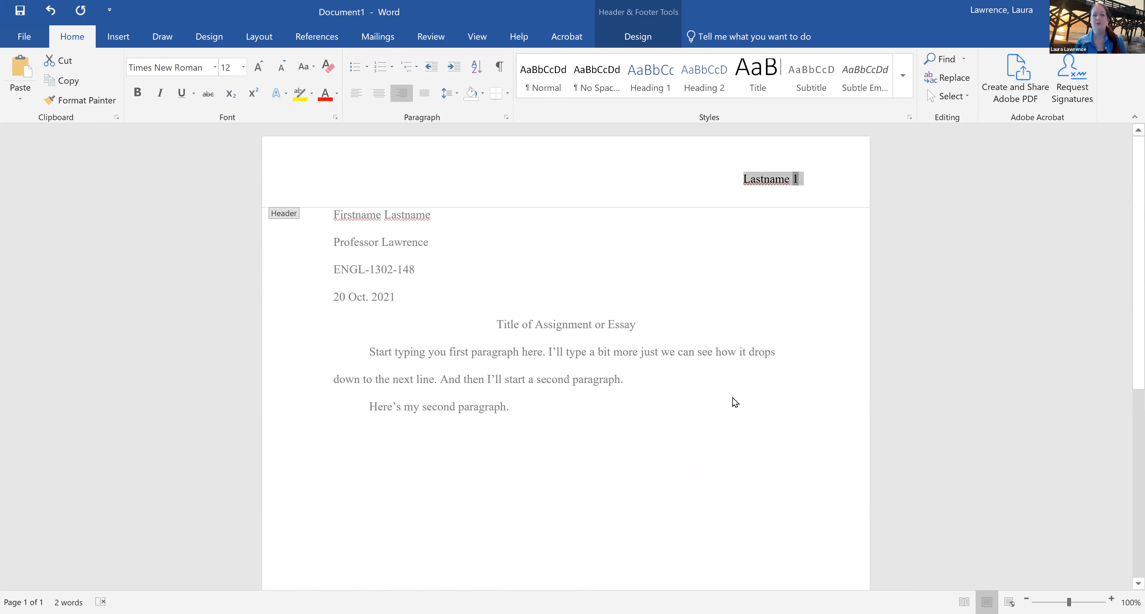
double_click(669, 437)
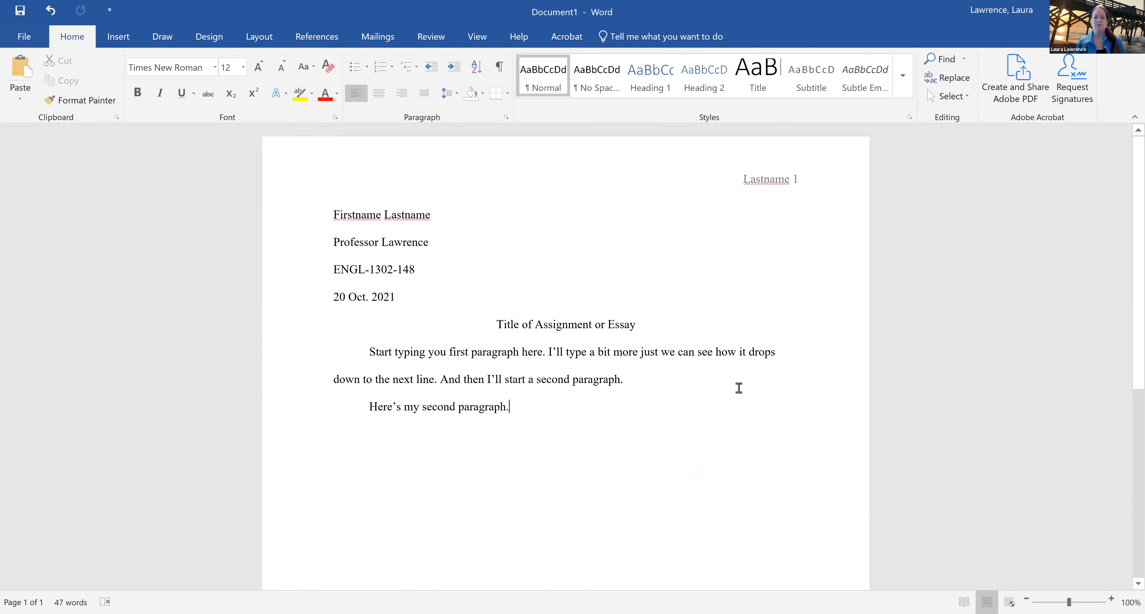